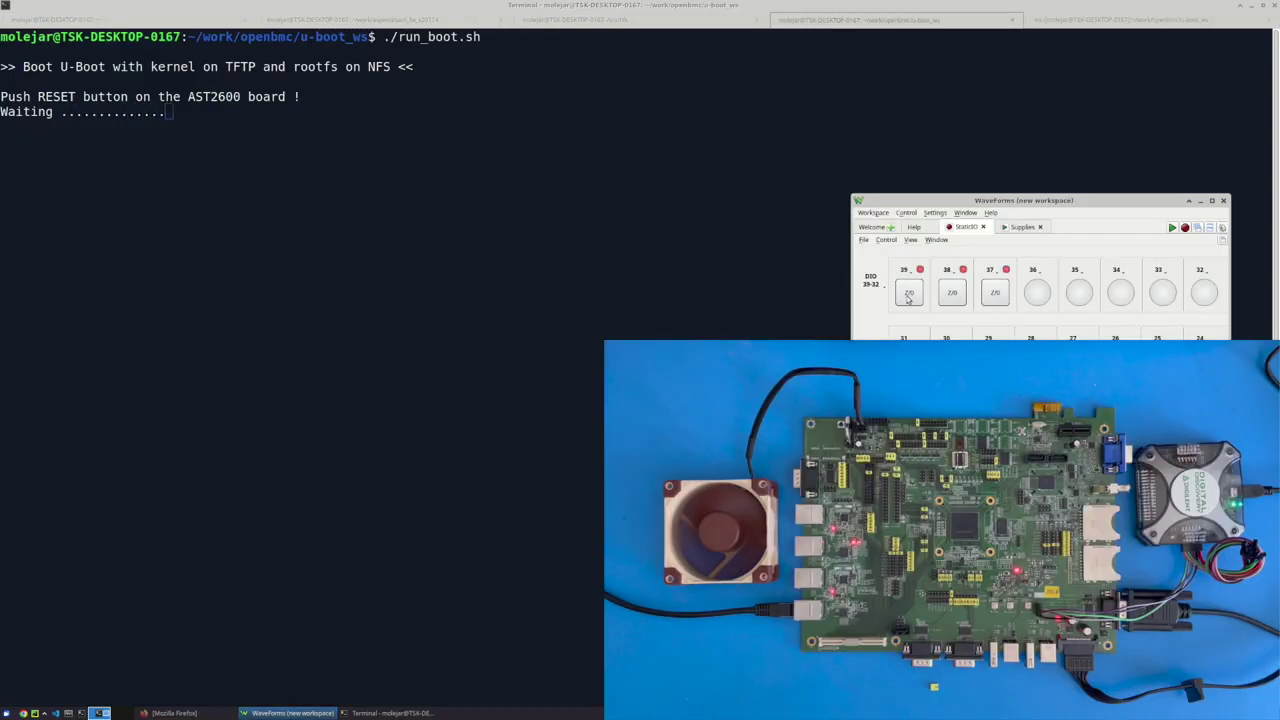
Reset the AST2600 board via DIO 39 in WaveForms and return to the boot terminal
{"action": "left_click", "coordinate": [908, 297]}
{"action": "key", "text": "alt+Tab"}
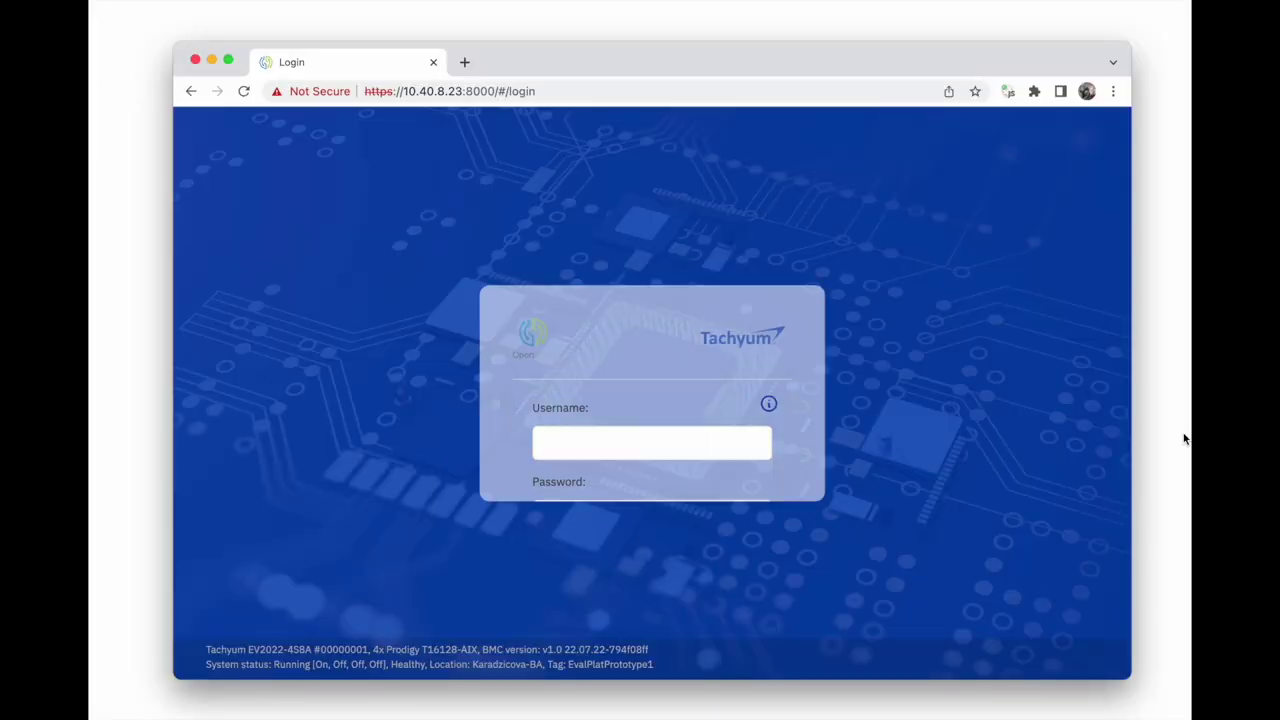
Log into Tachyum OpenBMC with the saved username and the account password
{"action": "left_click", "coordinate": [700, 360]}
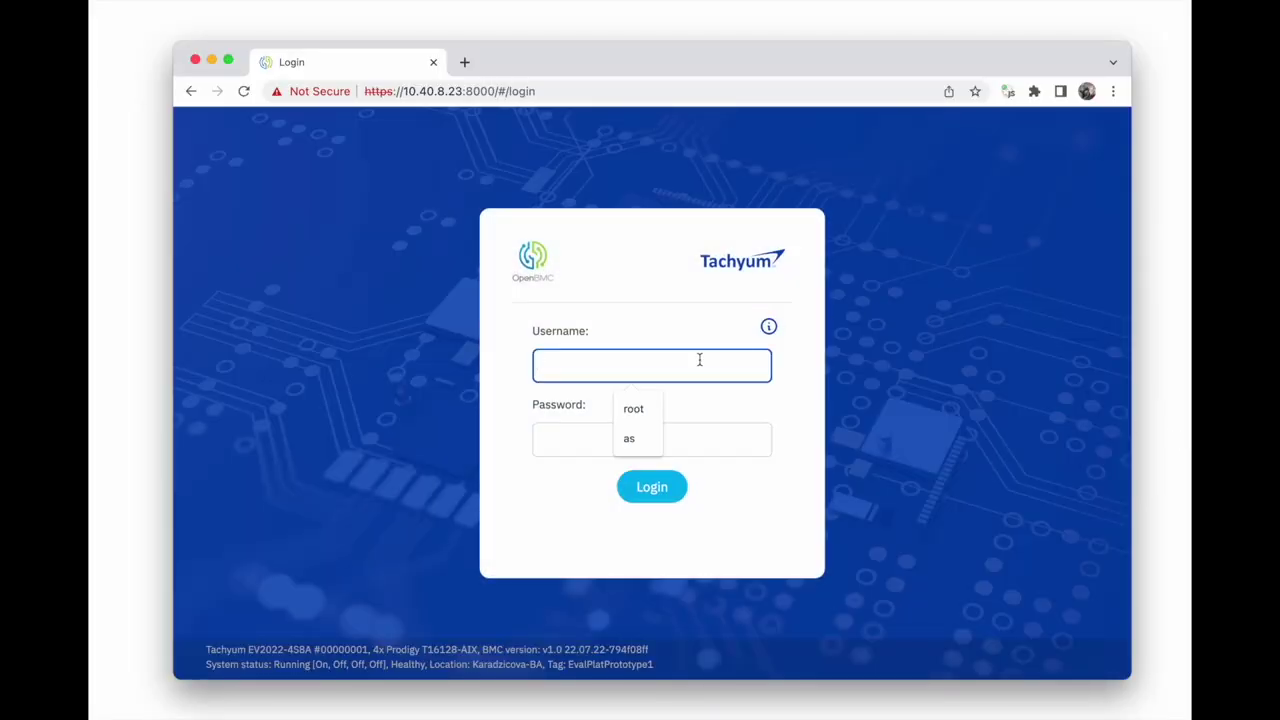
{"action": "left_click", "coordinate": [633, 408]}
{"action": "key", "text": "Tab"}
{"action": "type", "text": "0penB"}
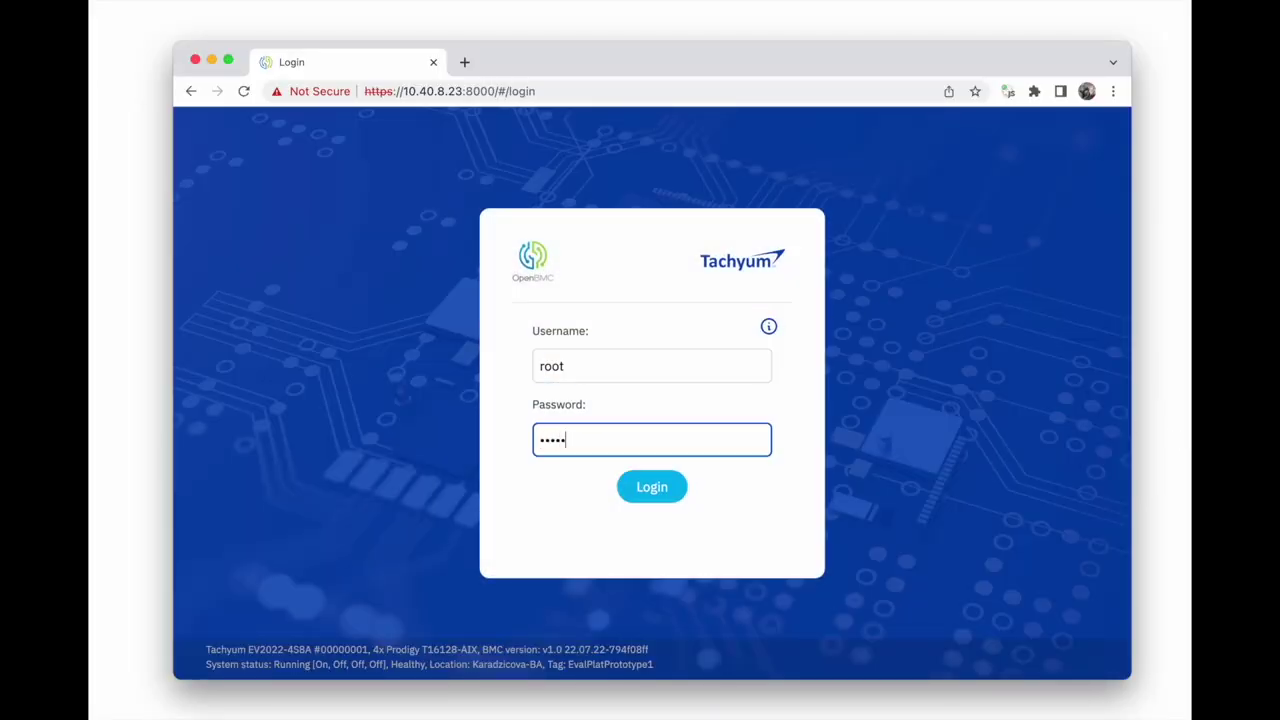
{"action": "type", "text": "mc"}
{"action": "left_click", "coordinate": [642, 482]}
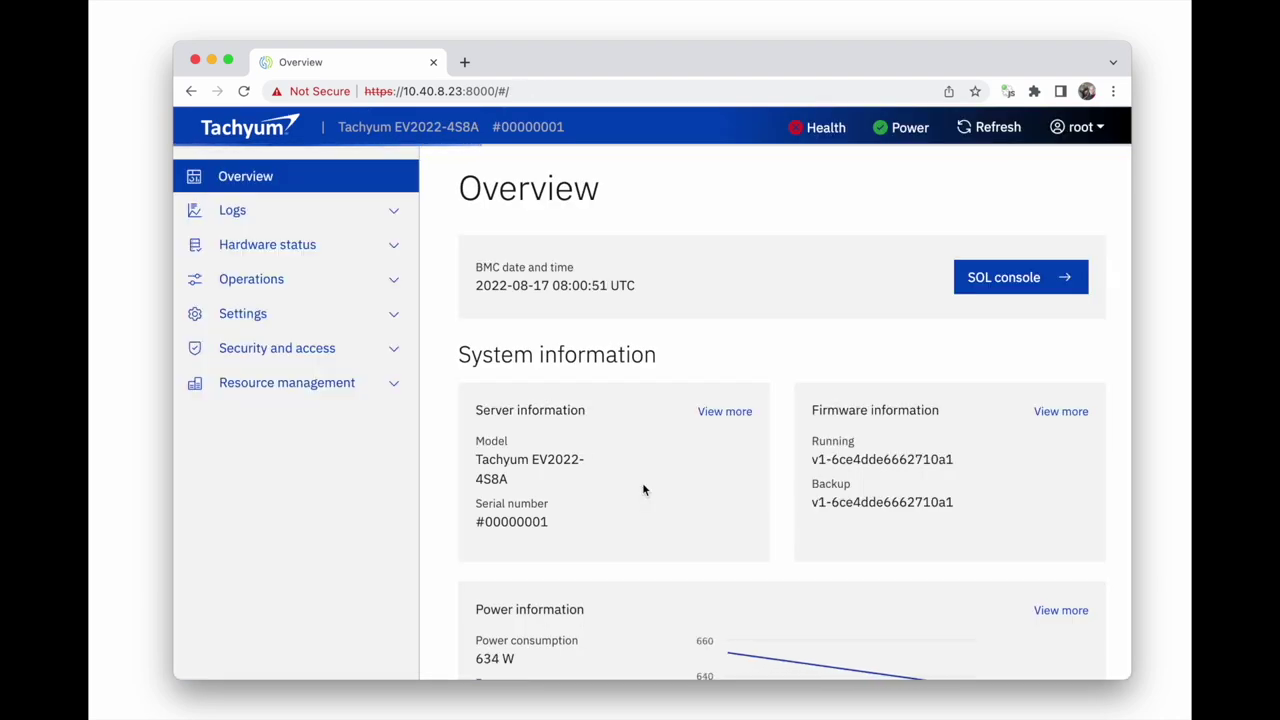
Scroll through the Overview dashboard (622 W draw, 2500 W cap), then expand Logs
{"action": "scroll", "coordinate": [643, 489], "scroll_direction": "down", "scroll_amount": 3}
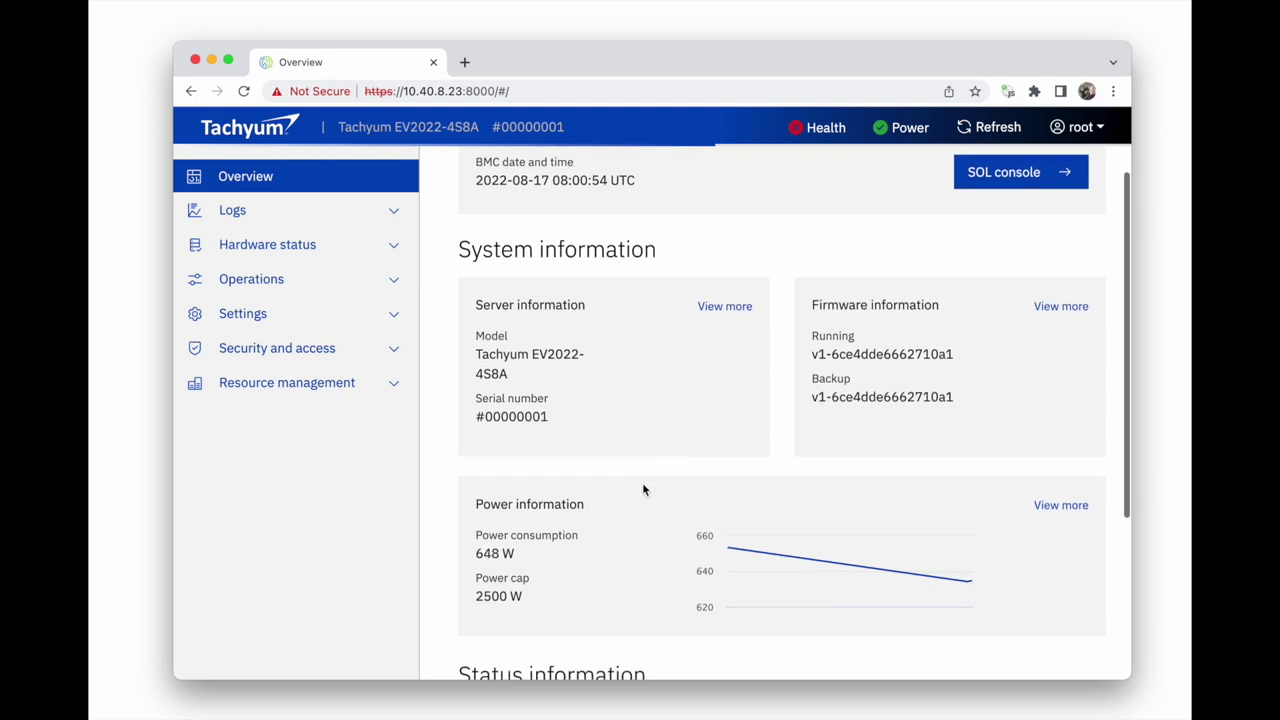
{"action": "scroll", "coordinate": [643, 489], "scroll_direction": "down", "scroll_amount": 3}
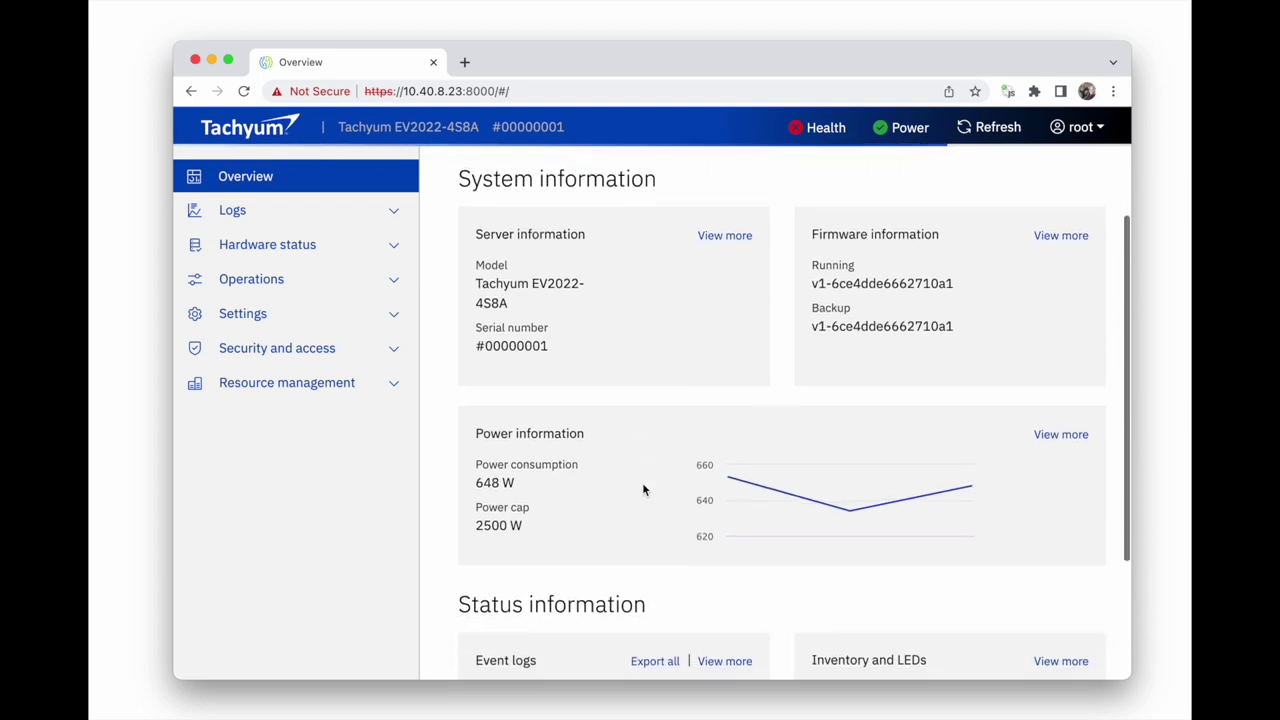
{"action": "scroll", "coordinate": [643, 489], "scroll_direction": "down", "scroll_amount": 2}
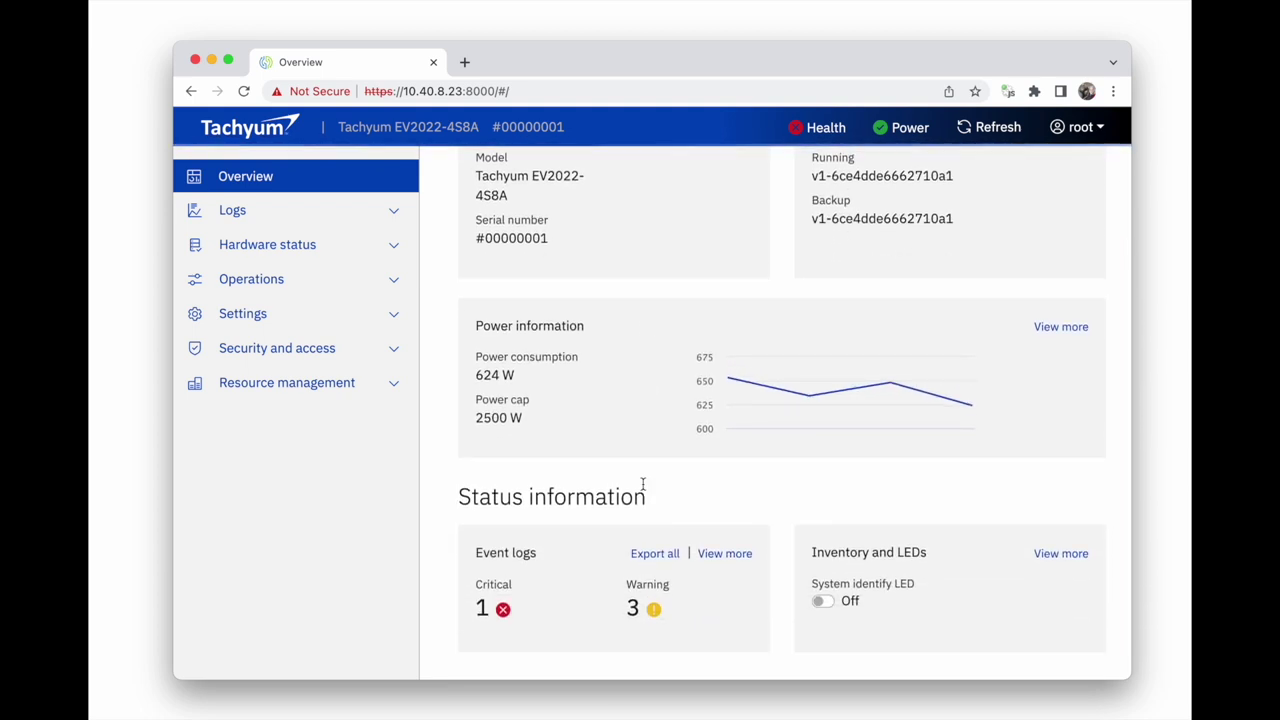
{"action": "scroll", "coordinate": [643, 486], "scroll_direction": "down", "scroll_amount": 3}
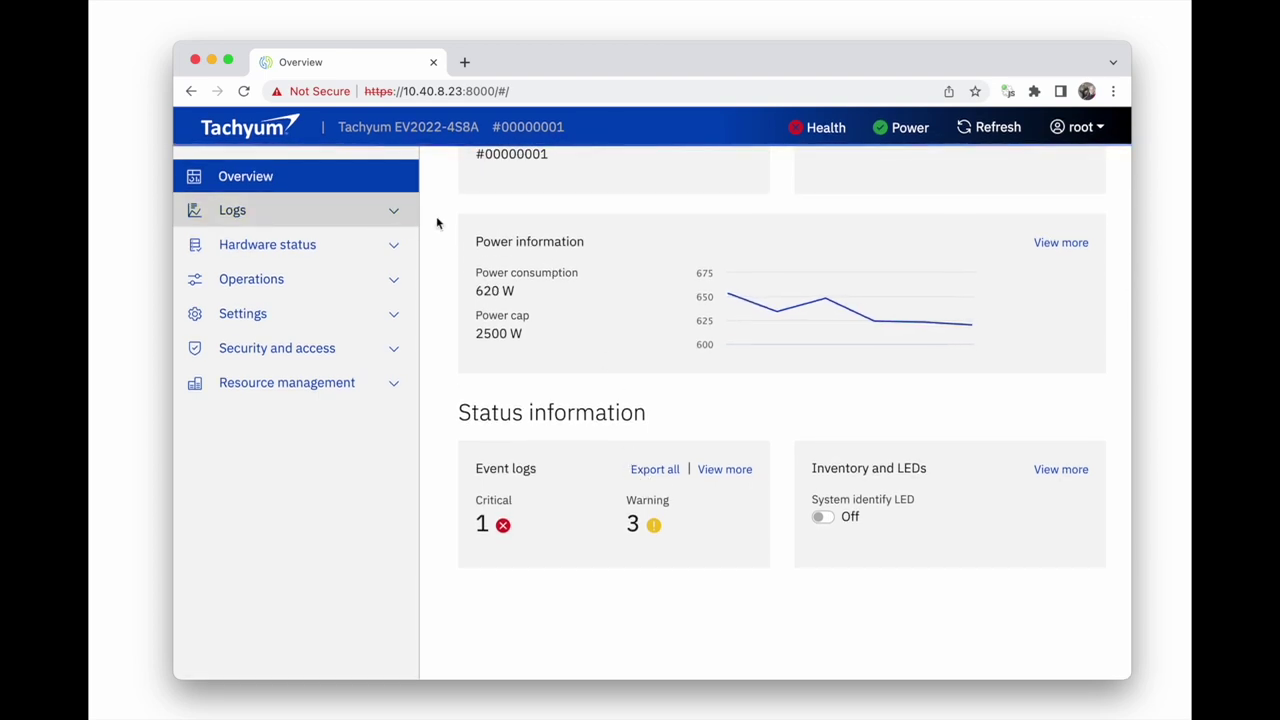
{"action": "scroll", "coordinate": [488, 241], "scroll_direction": "up", "scroll_amount": 10}
{"action": "left_click", "coordinate": [323, 214]}
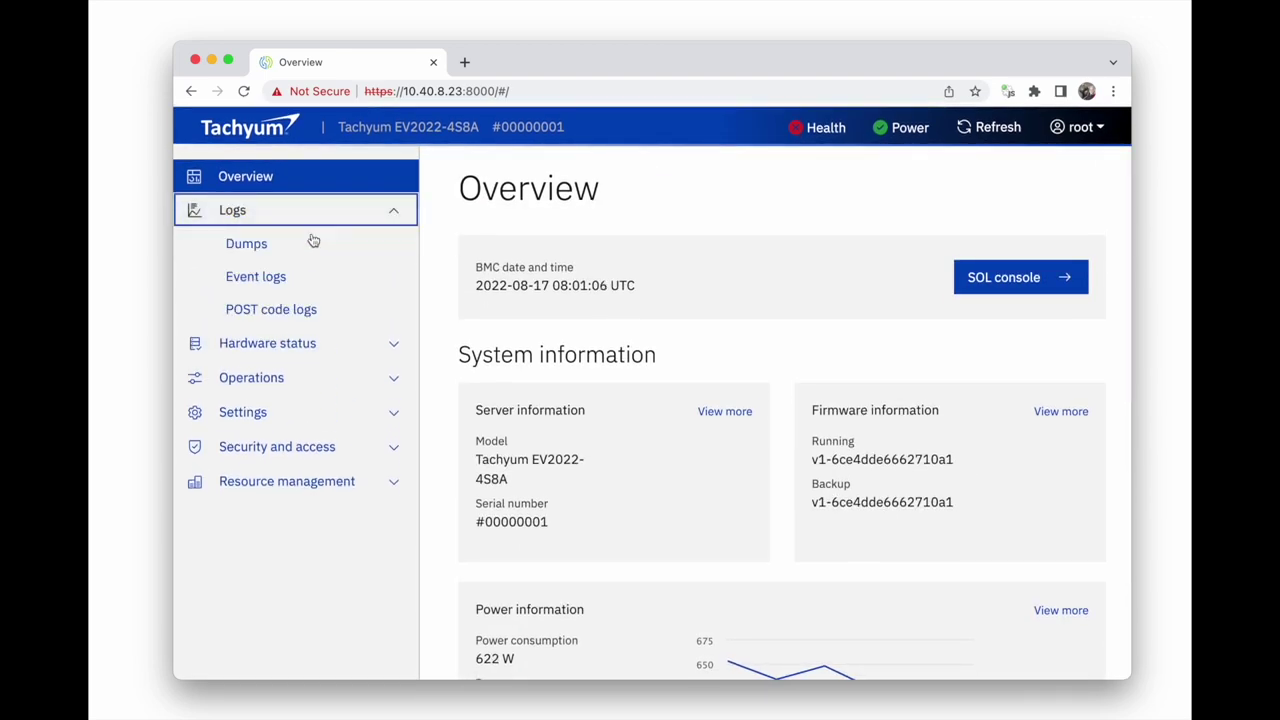
Browse the Event logs page, then the Sensors and Inventory and LEDs pages under Hardware status
{"action": "left_click", "coordinate": [291, 281]}
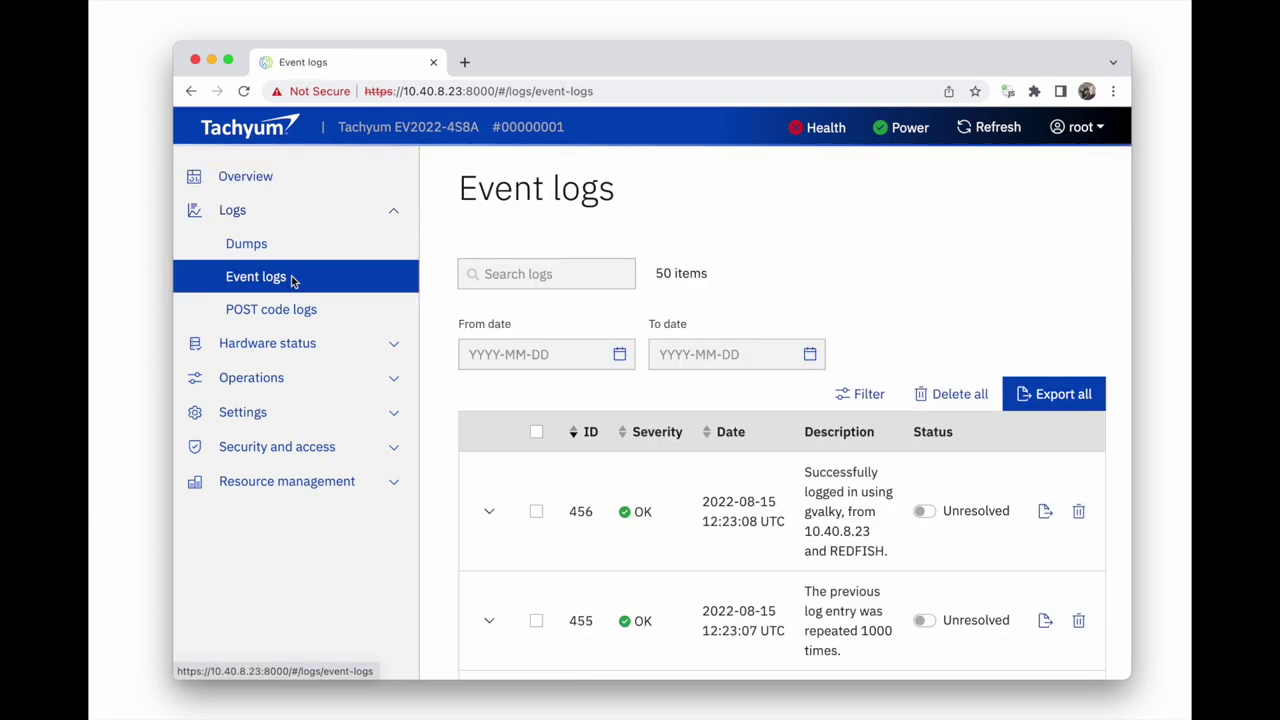
{"action": "scroll", "coordinate": [543, 452], "scroll_direction": "down", "scroll_amount": 5}
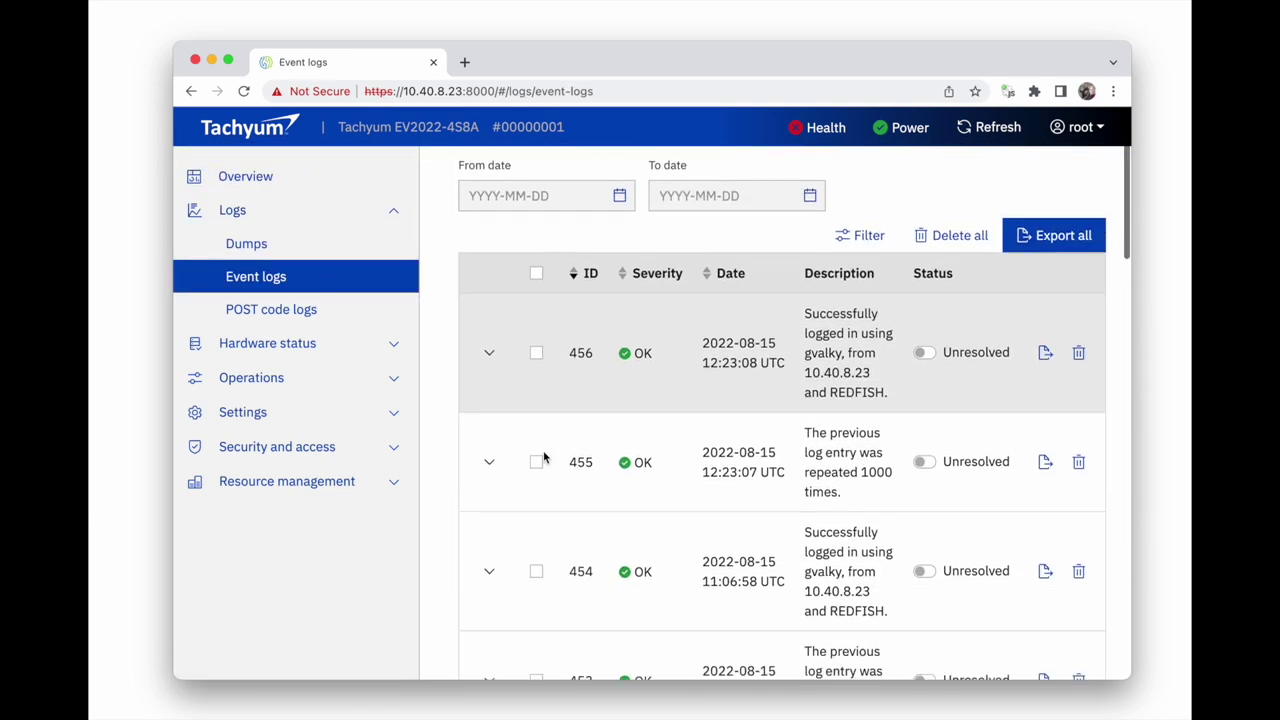
{"action": "scroll", "coordinate": [543, 452], "scroll_direction": "up", "scroll_amount": 5}
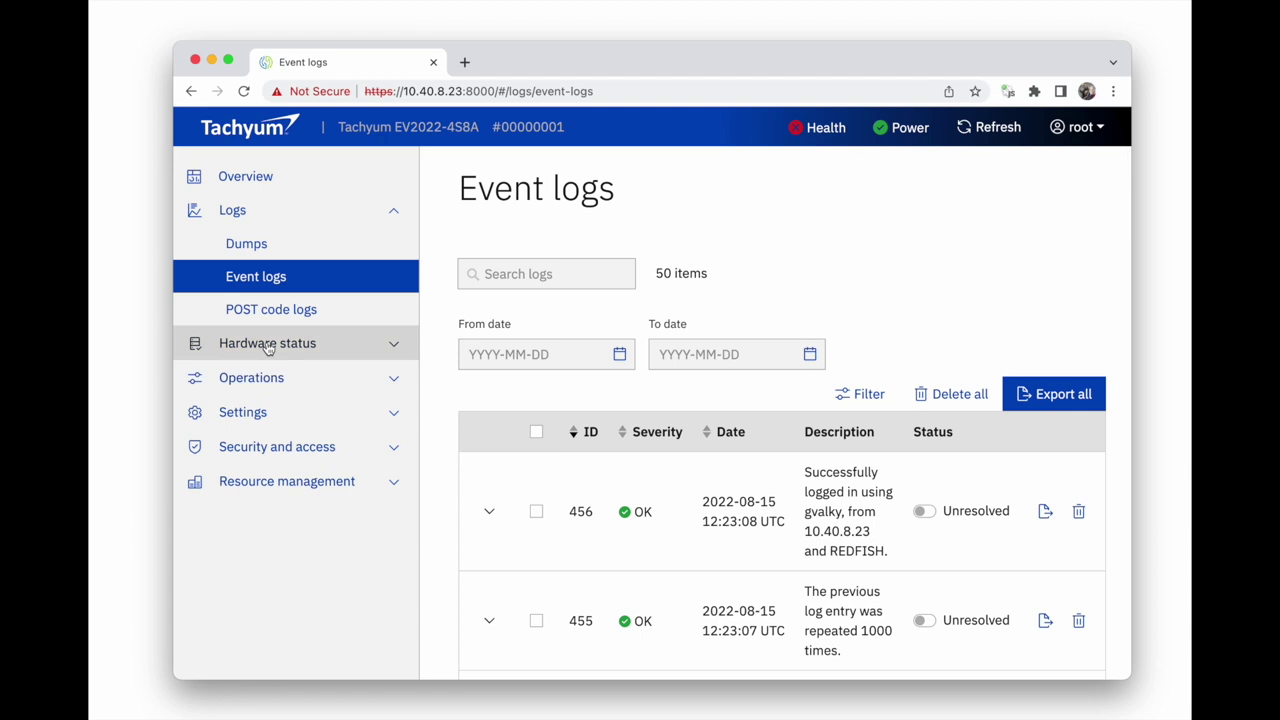
{"action": "left_click", "coordinate": [267, 343]}
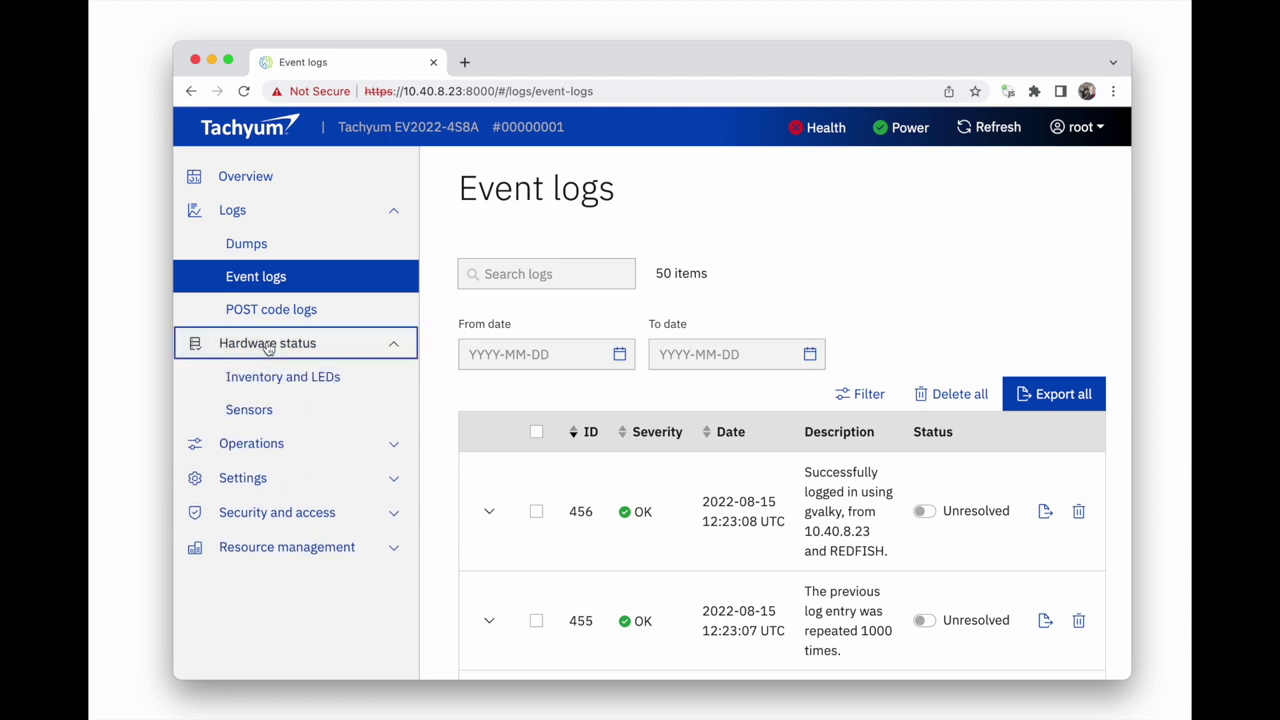
{"action": "left_click", "coordinate": [255, 410]}
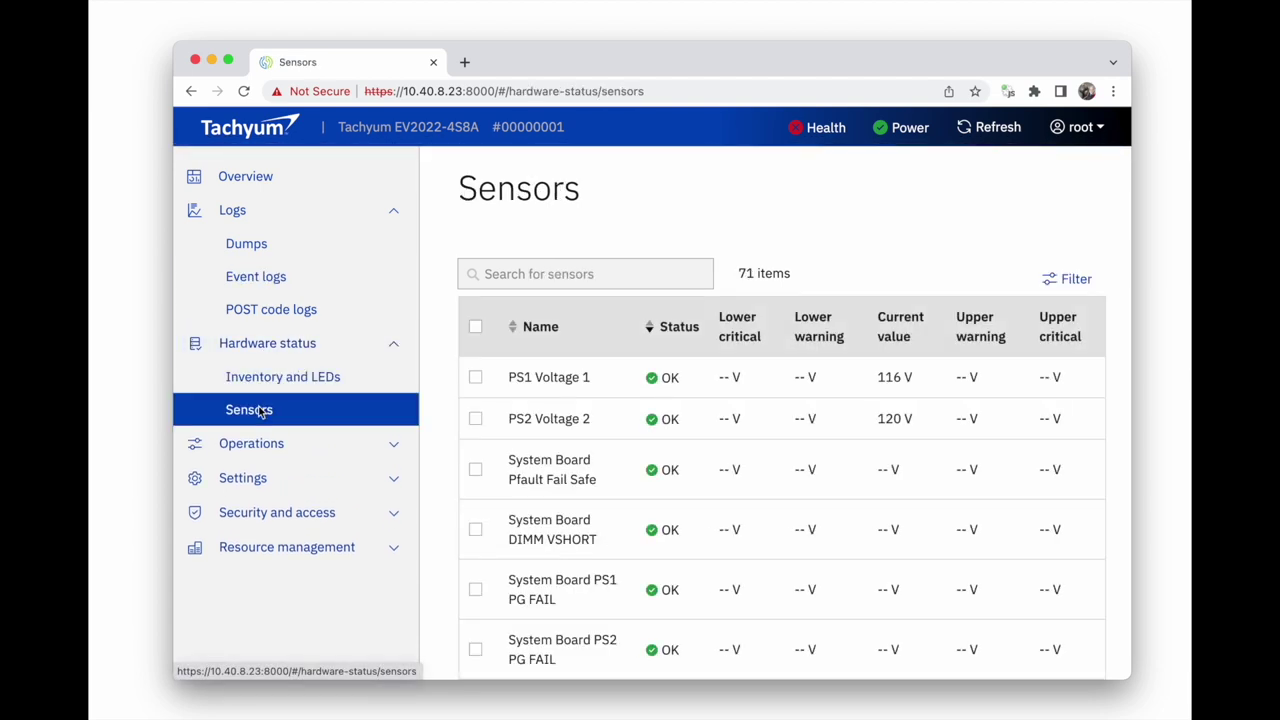
{"action": "left_click", "coordinate": [278, 389]}
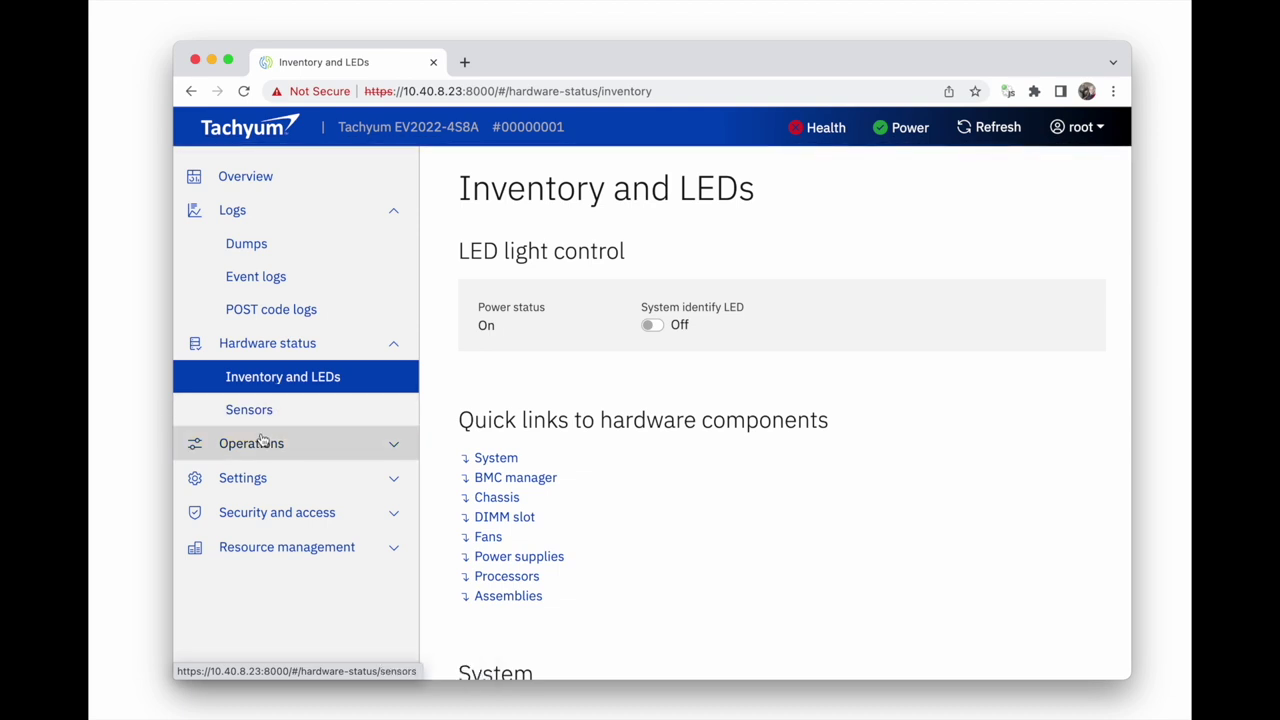
Collapse Logs and Hardware status, then scroll System configuration down to Performance / Power
{"action": "left_click", "coordinate": [258, 440]}
{"action": "left_click", "coordinate": [274, 347]}
{"action": "left_click", "coordinate": [274, 212]}
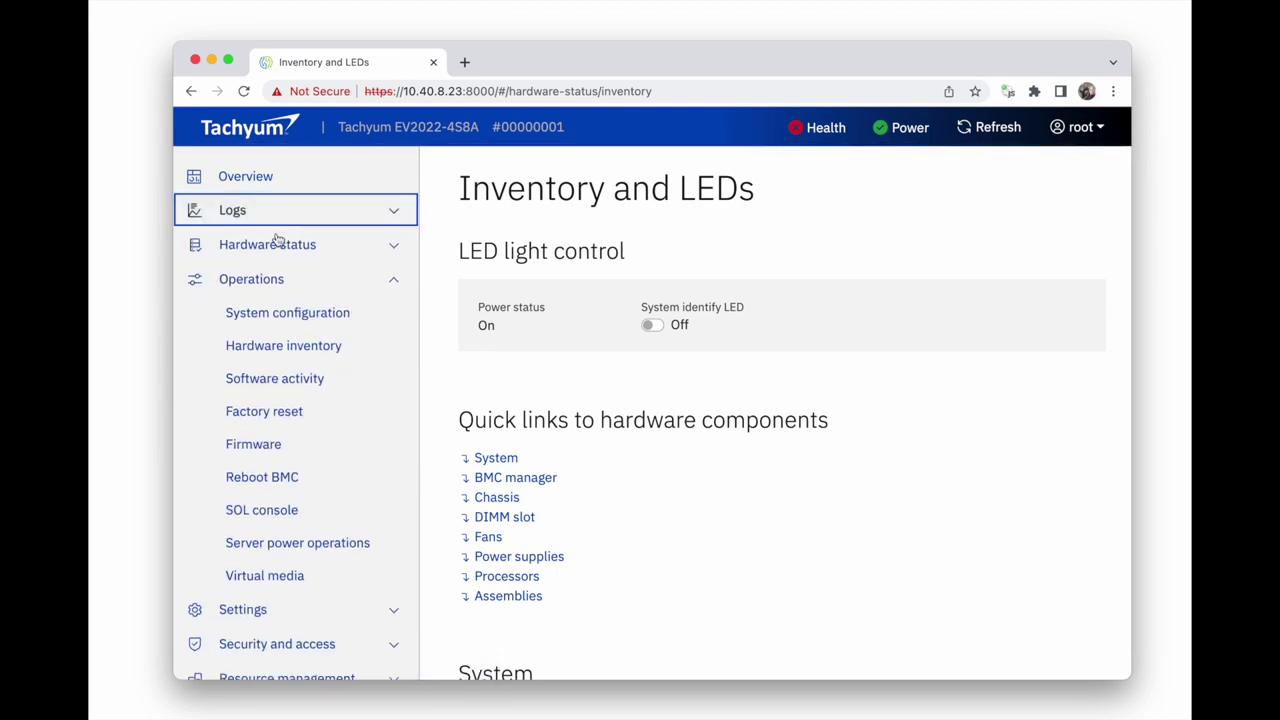
{"action": "left_click", "coordinate": [271, 316]}
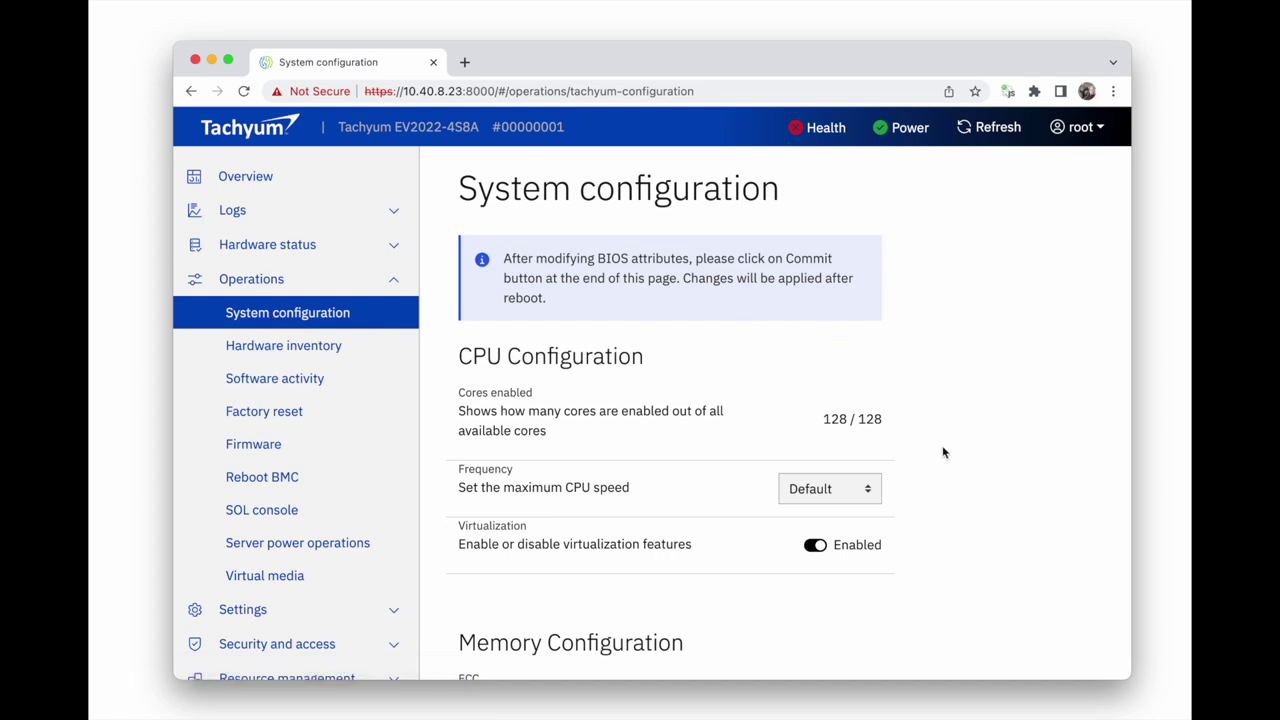
{"action": "scroll", "coordinate": [943, 449], "scroll_direction": "down", "scroll_amount": 3}
{"action": "scroll", "coordinate": [943, 453], "scroll_direction": "down", "scroll_amount": 9}
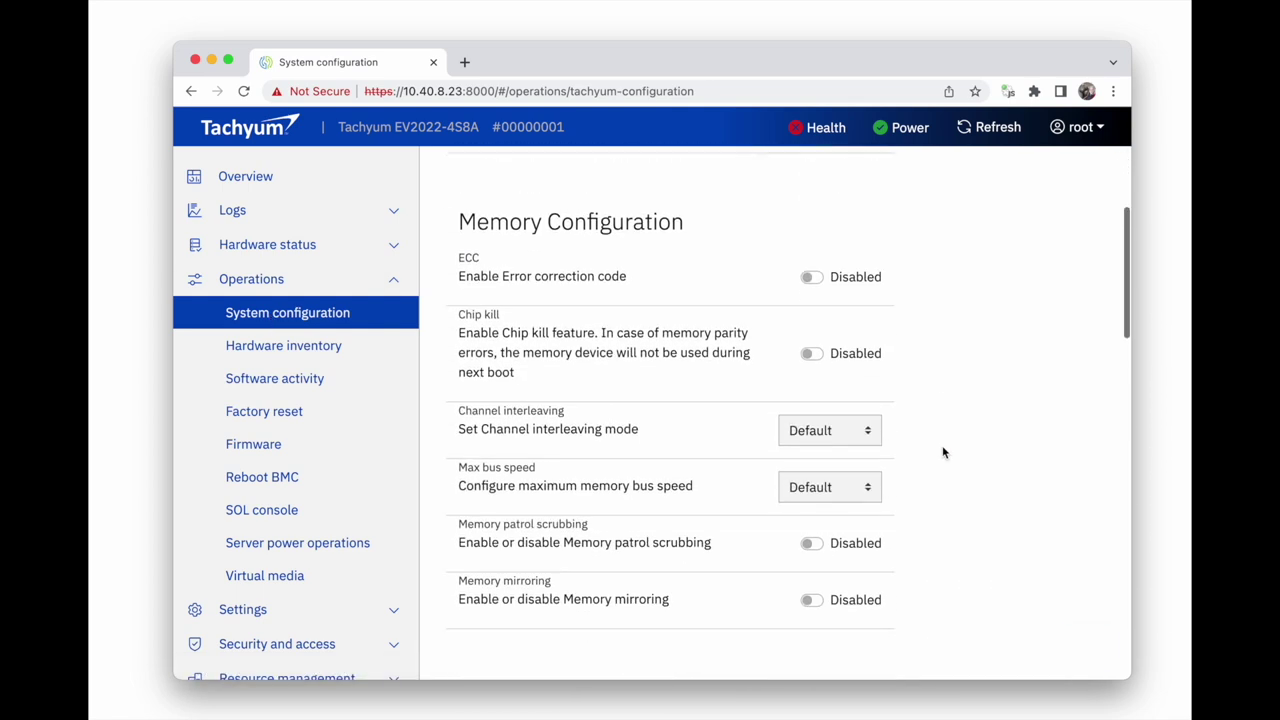
{"action": "scroll", "coordinate": [942, 453], "scroll_direction": "down", "scroll_amount": 9}
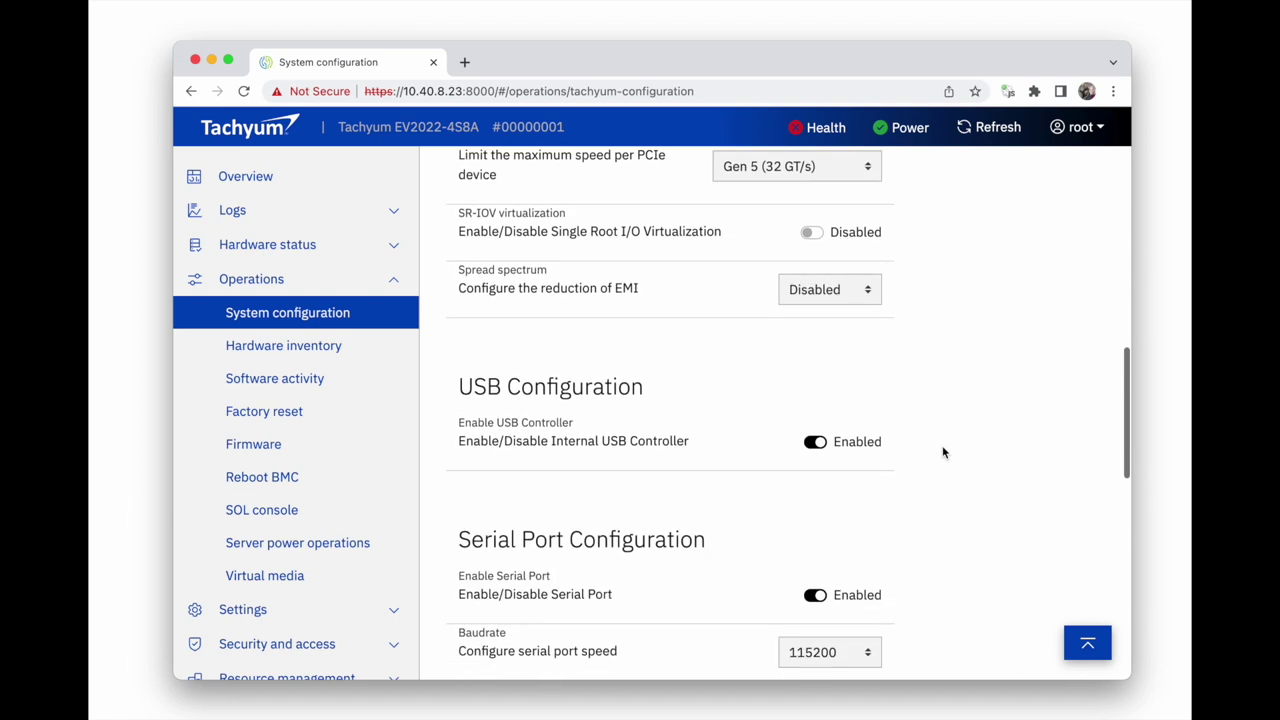
{"action": "scroll", "coordinate": [942, 453], "scroll_direction": "down", "scroll_amount": 8}
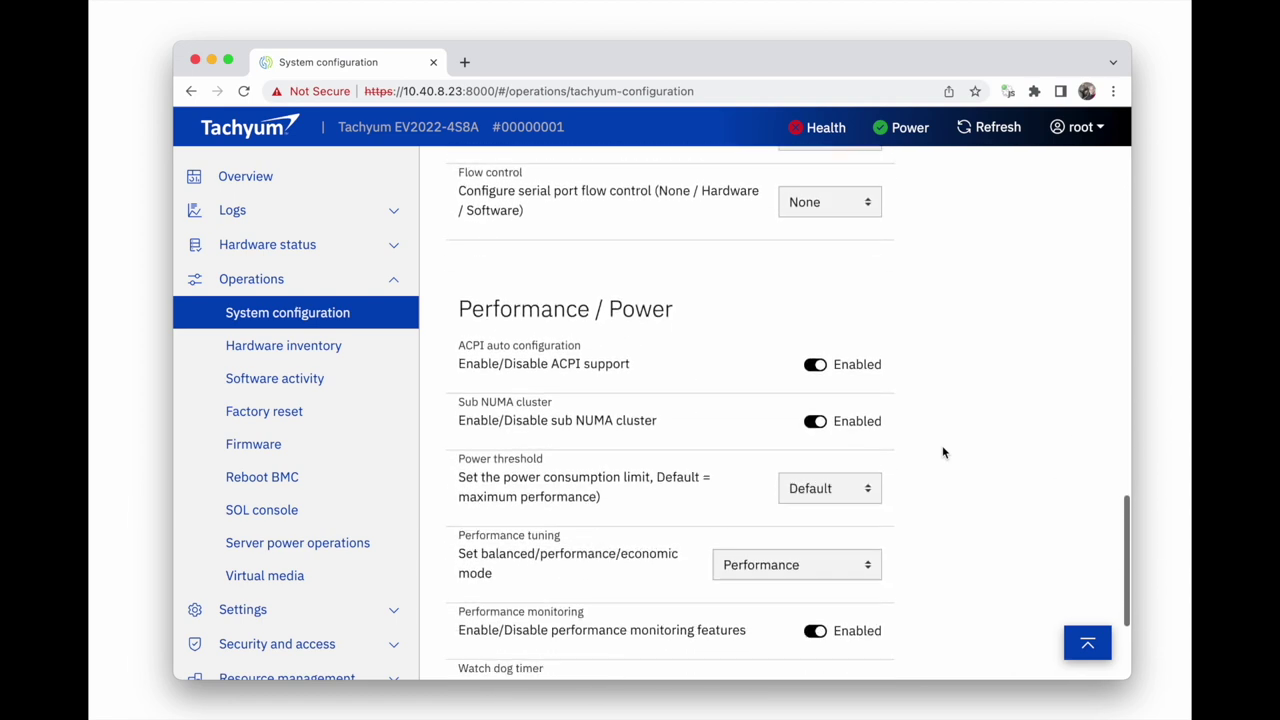
In Hardware inventory, label cpu0 and cpu1 on the 3-D board, toggling cpu2 back off
{"action": "left_click", "coordinate": [375, 345]}
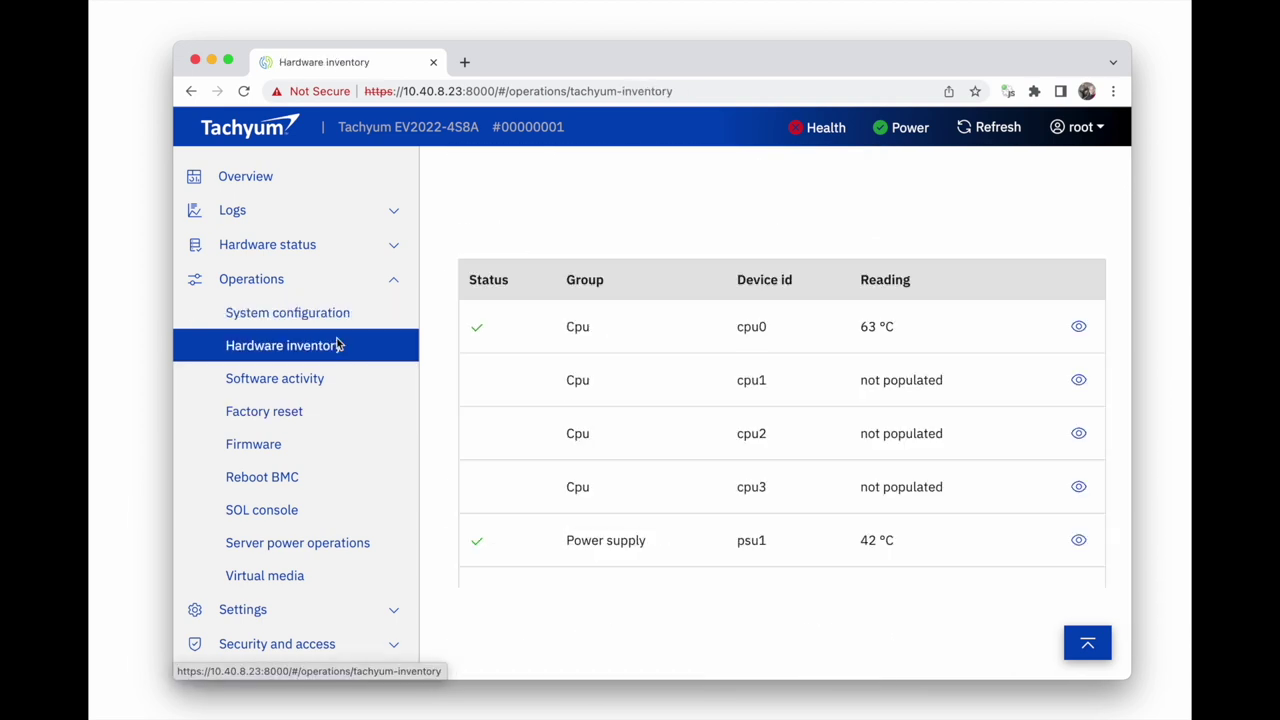
{"action": "scroll", "coordinate": [466, 305], "scroll_direction": "up", "scroll_amount": 2}
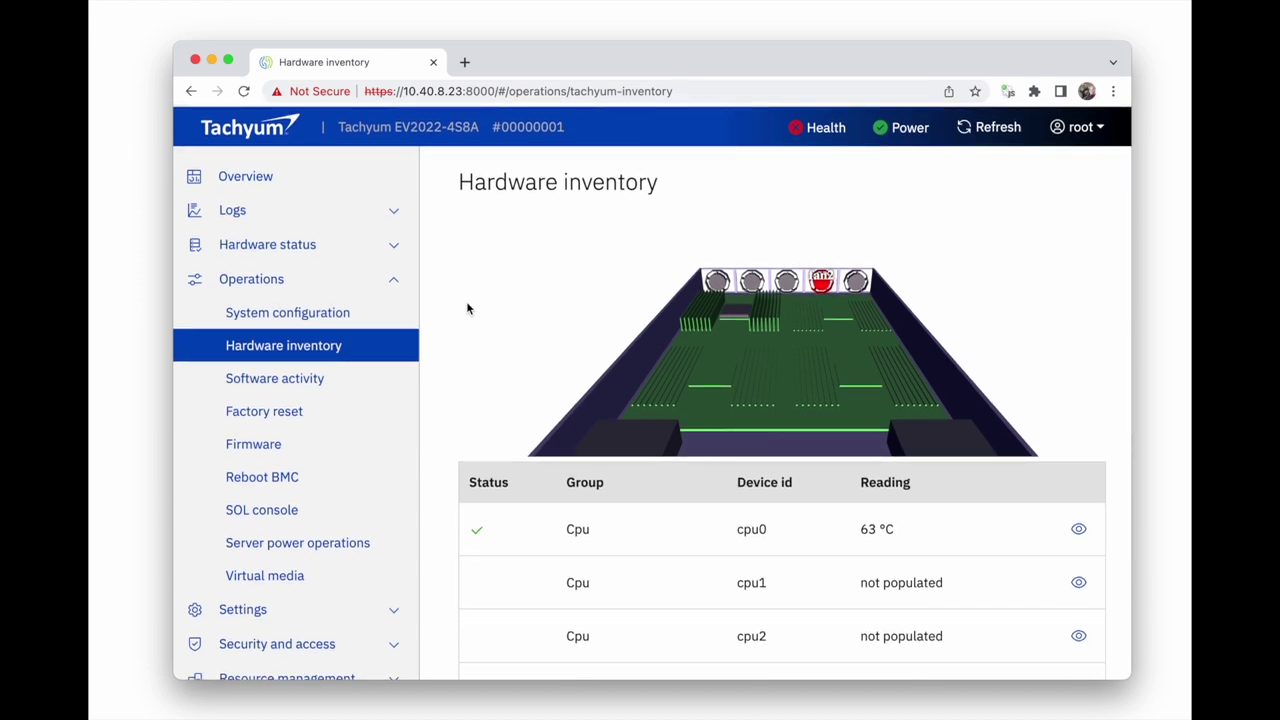
{"action": "left_click", "coordinate": [1078, 531]}
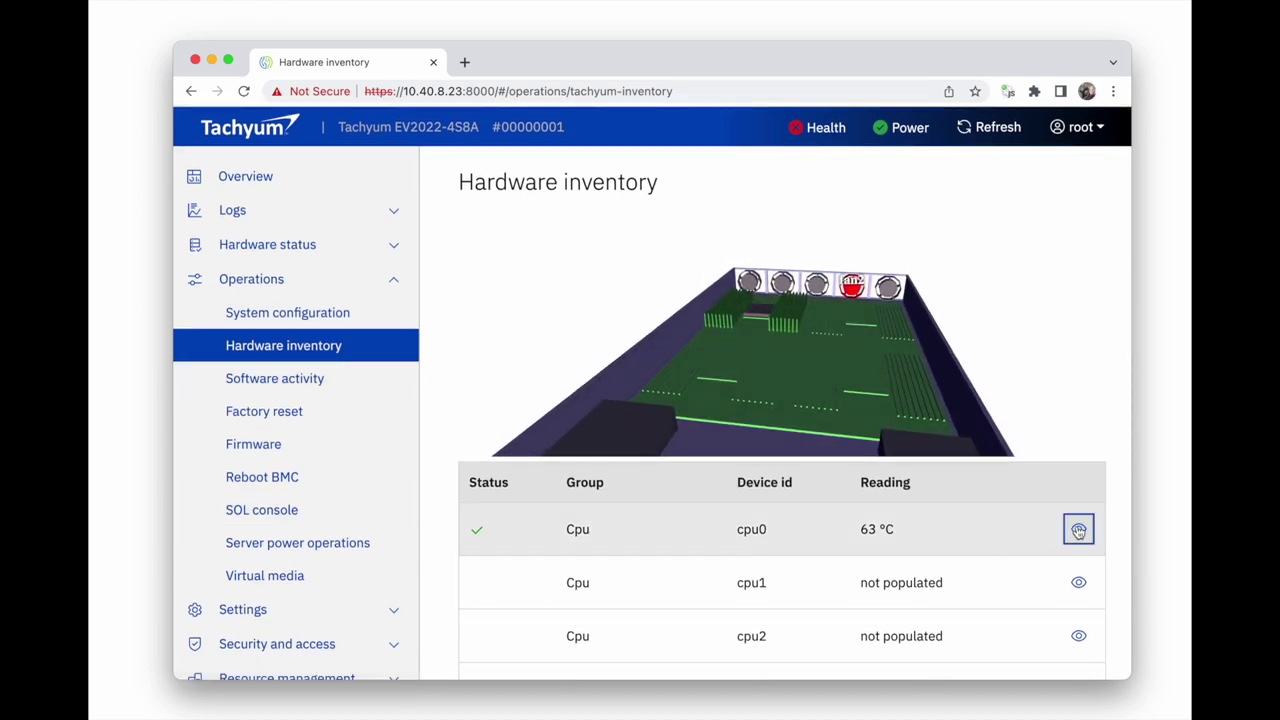
{"action": "scroll", "coordinate": [1071, 580], "scroll_direction": "down", "scroll_amount": 2}
{"action": "left_click", "coordinate": [1080, 530]}
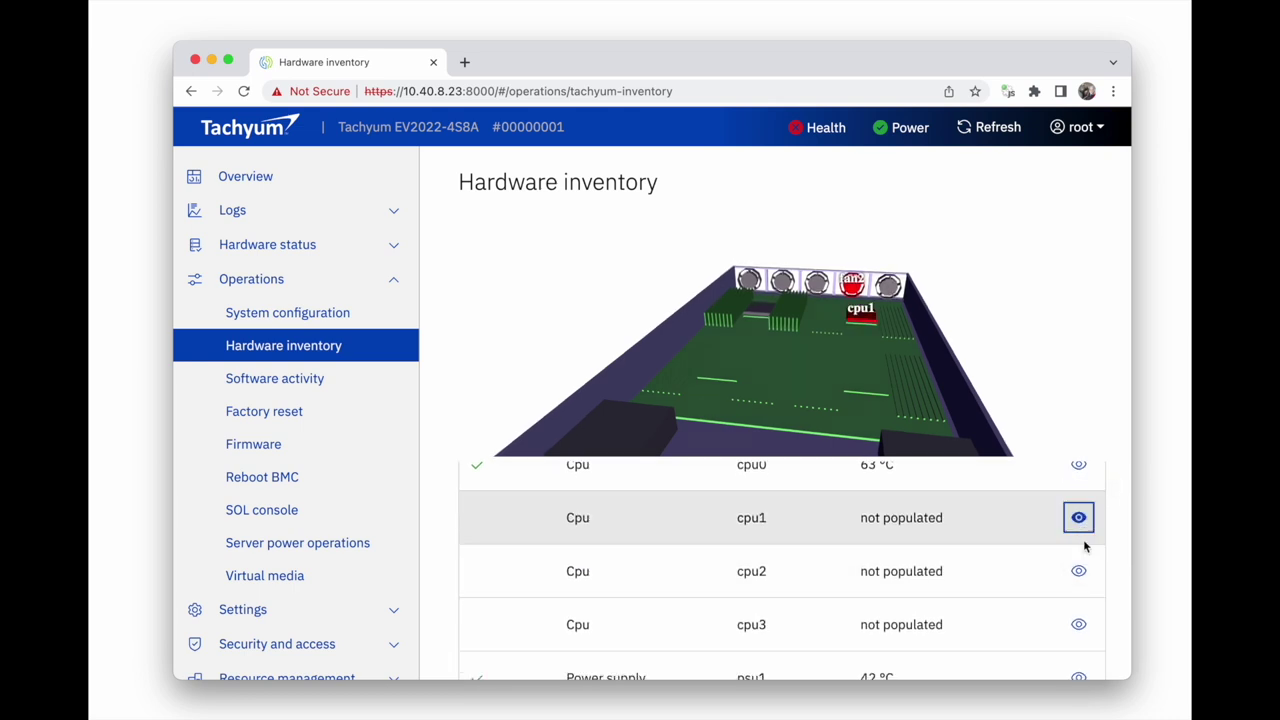
{"action": "left_click", "coordinate": [1079, 572]}
{"action": "left_click", "coordinate": [1079, 572]}
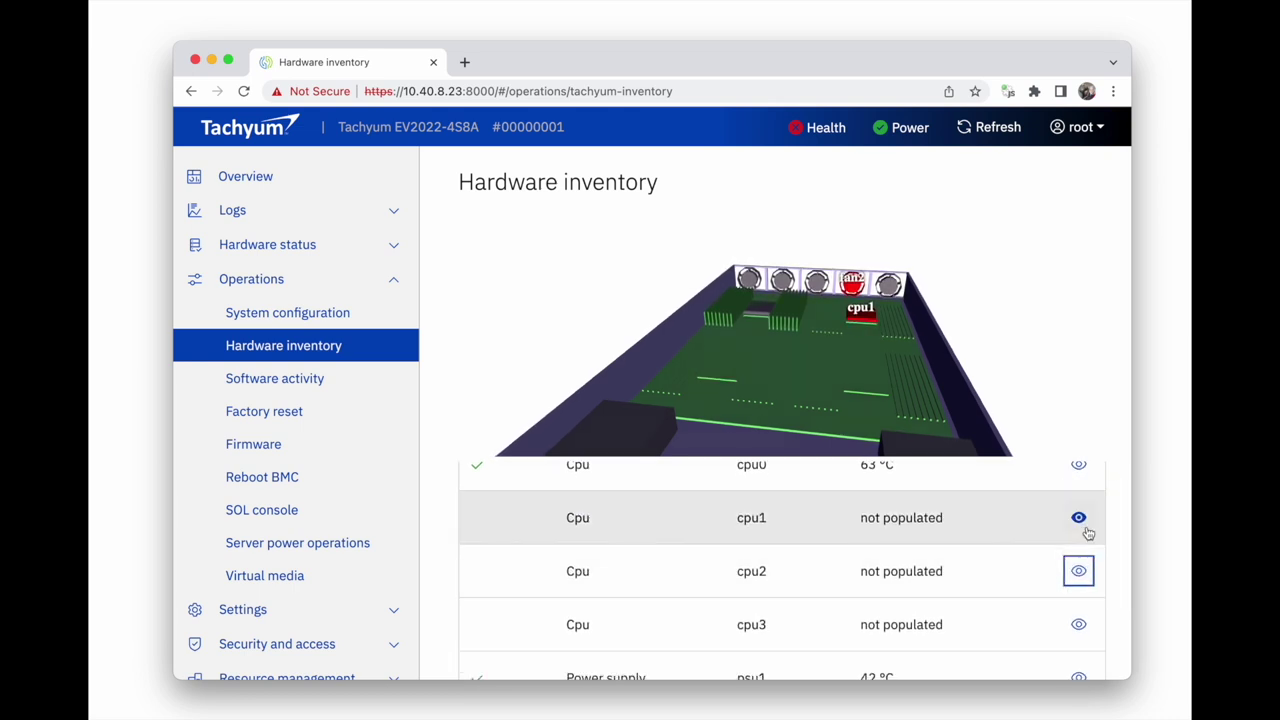
Label dram9 and dram14 on the 3-D board, then go to Software activity
{"action": "scroll", "coordinate": [1087, 531], "scroll_direction": "down", "scroll_amount": 5}
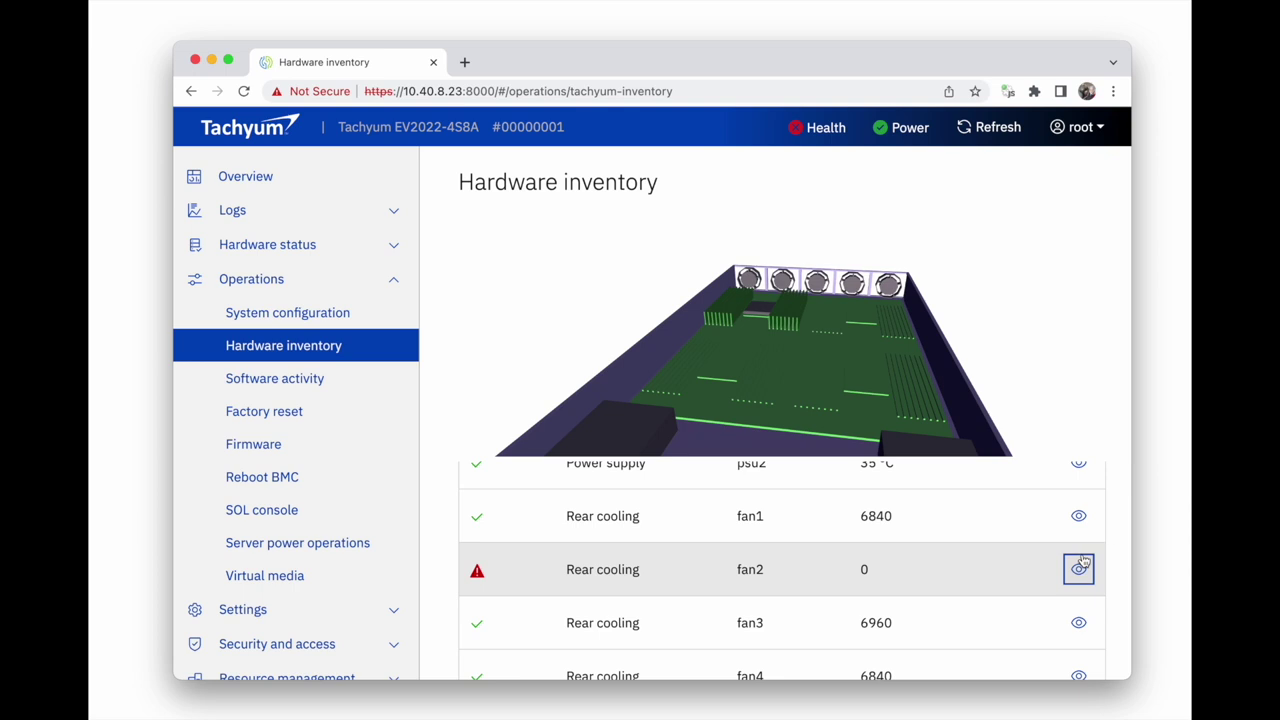
{"action": "scroll", "coordinate": [1082, 562], "scroll_direction": "down", "scroll_amount": 8}
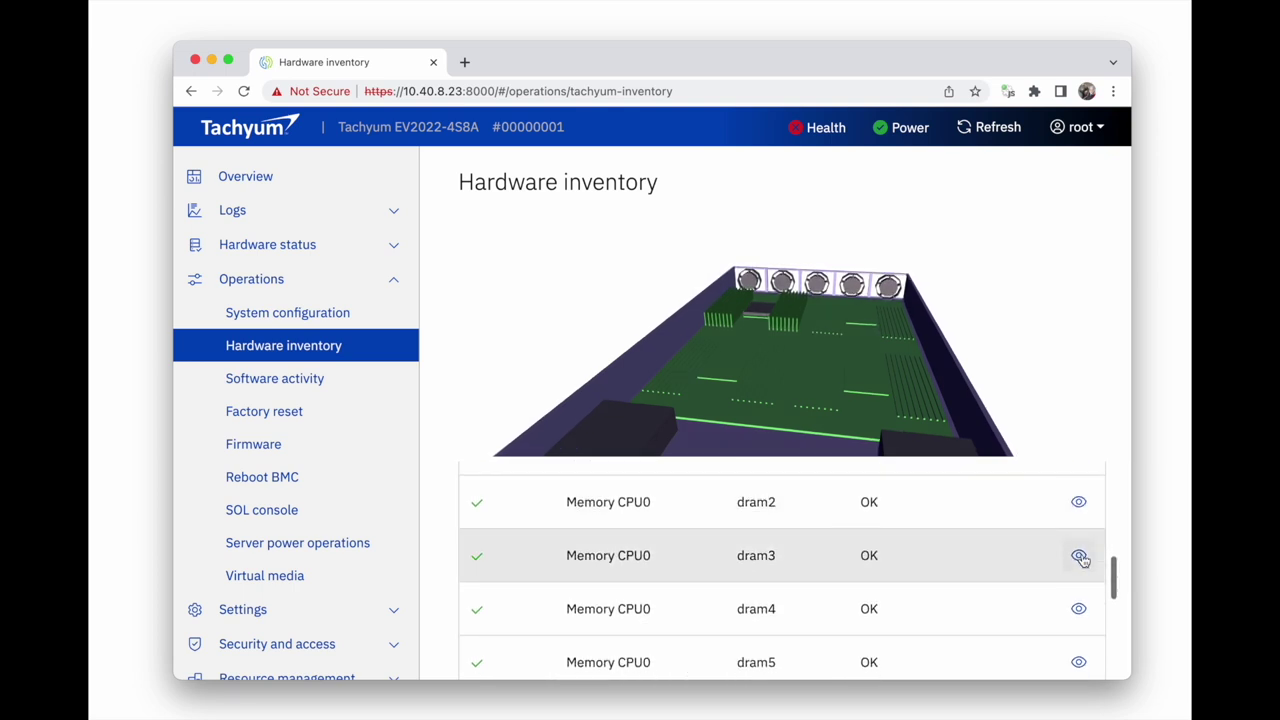
{"action": "scroll", "coordinate": [1081, 562], "scroll_direction": "down", "scroll_amount": 5}
{"action": "left_click", "coordinate": [1079, 580]}
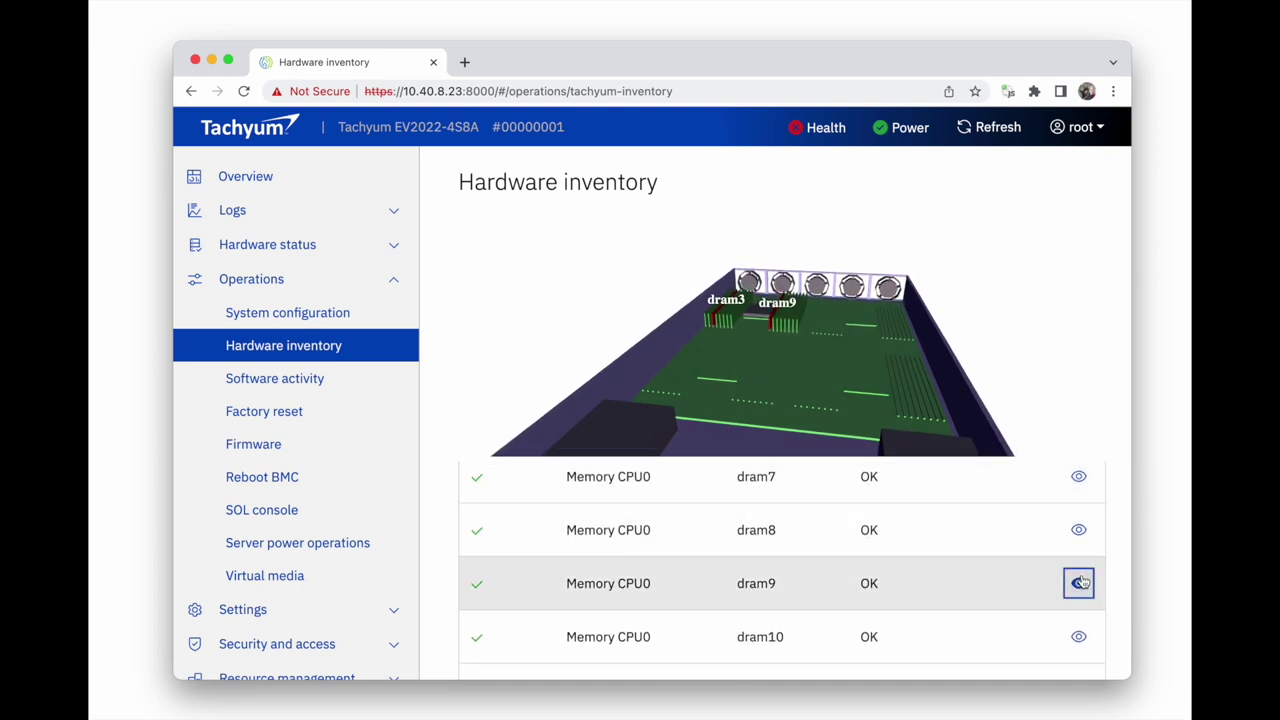
{"action": "scroll", "coordinate": [1082, 580], "scroll_direction": "down", "scroll_amount": 4}
{"action": "scroll", "coordinate": [1081, 576], "scroll_direction": "down", "scroll_amount": 2}
{"action": "left_click", "coordinate": [1079, 521]}
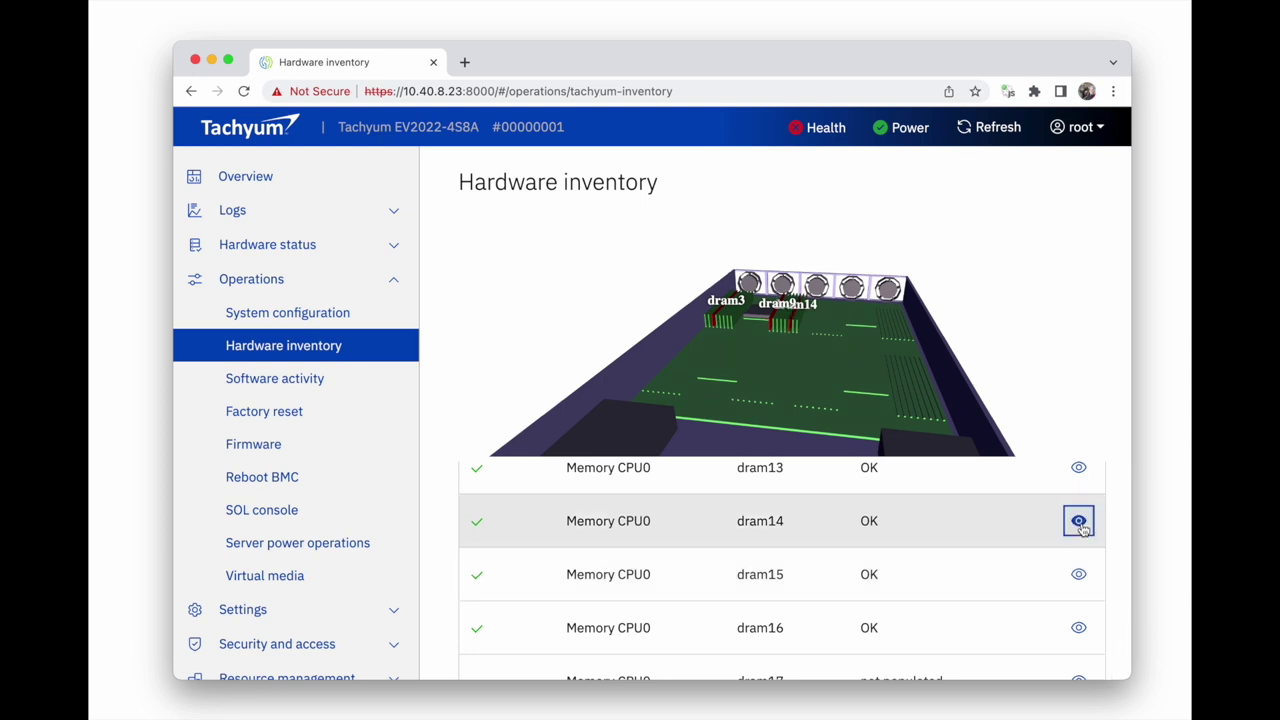
{"action": "scroll", "coordinate": [1080, 527], "scroll_direction": "down", "scroll_amount": 7}
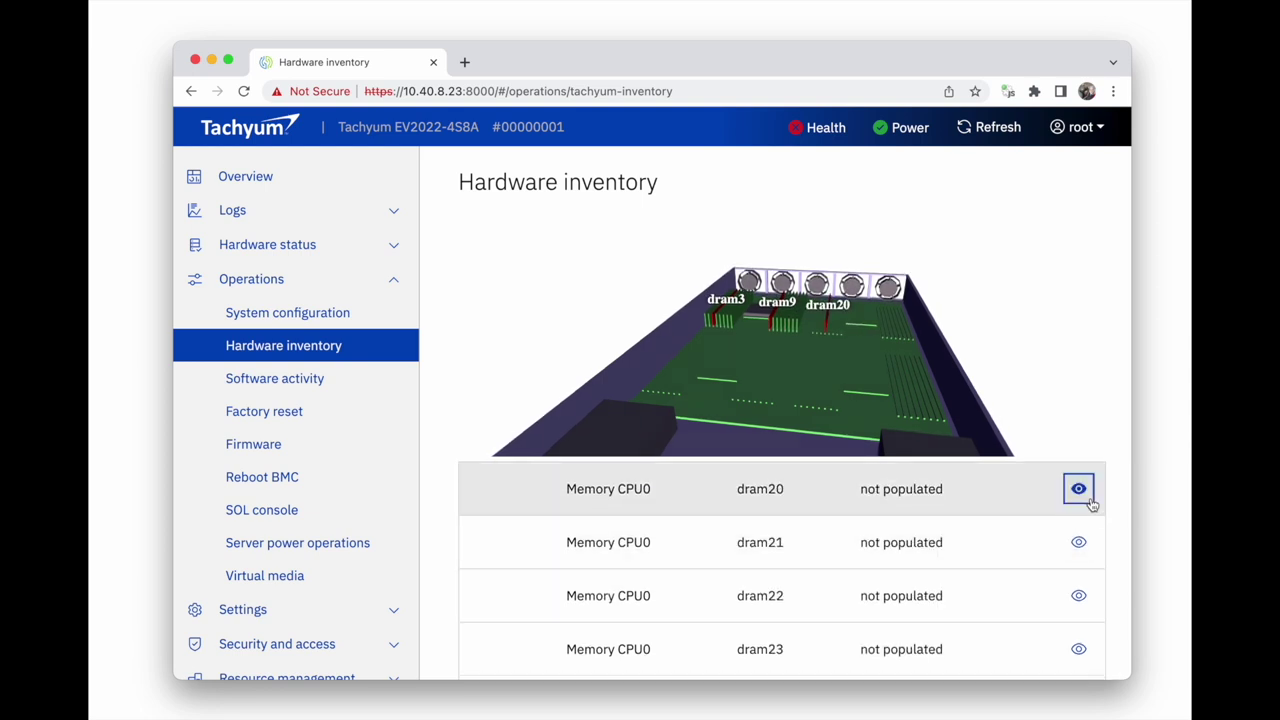
{"action": "left_click", "coordinate": [338, 376]}
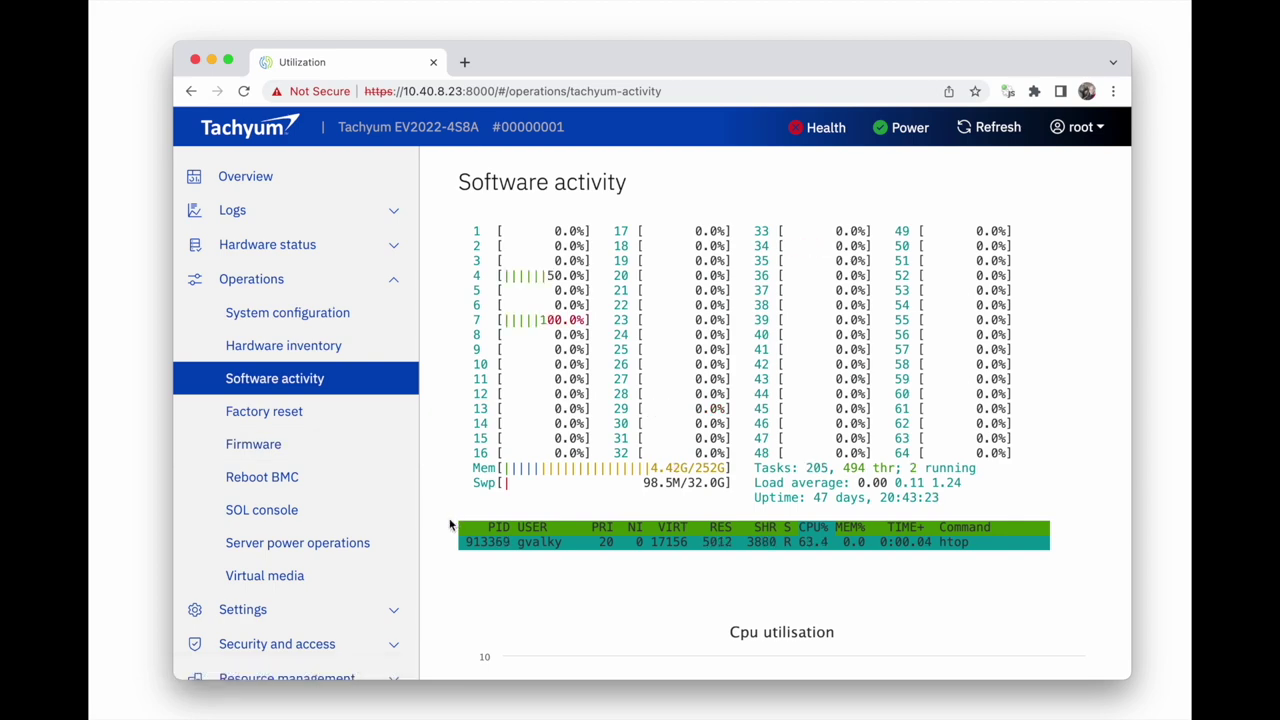
Scroll past the htop output to the CPU load-average and memory utilisation charts (251.6 GB total)
{"action": "scroll", "coordinate": [450, 525], "scroll_direction": "down", "scroll_amount": 5}
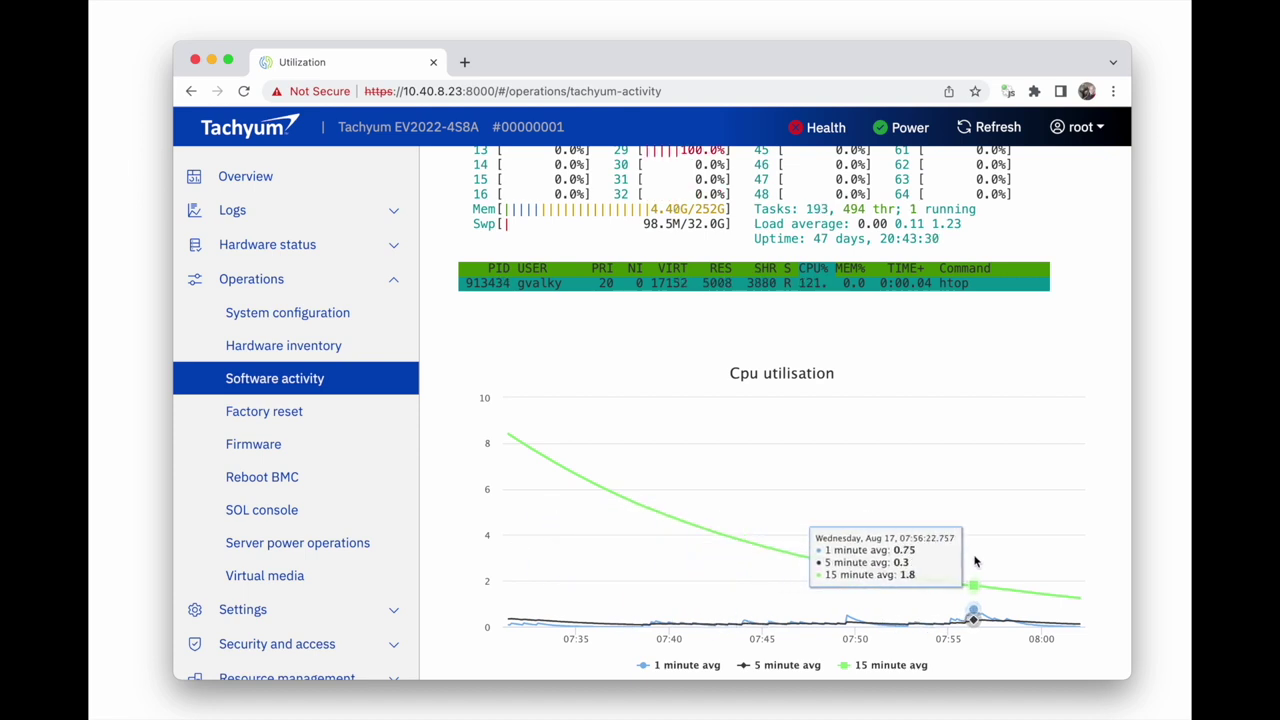
{"action": "scroll", "coordinate": [975, 562], "scroll_direction": "down", "scroll_amount": 7}
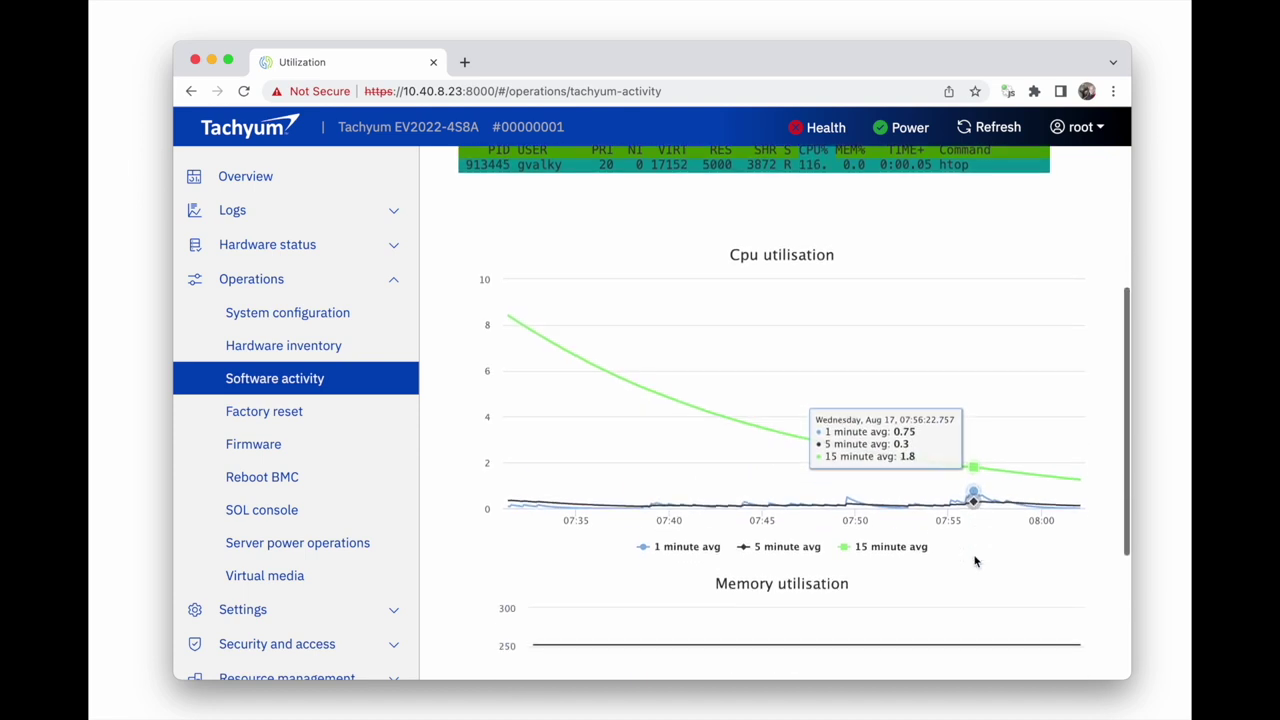
{"action": "mouse_move", "coordinate": [965, 570]}
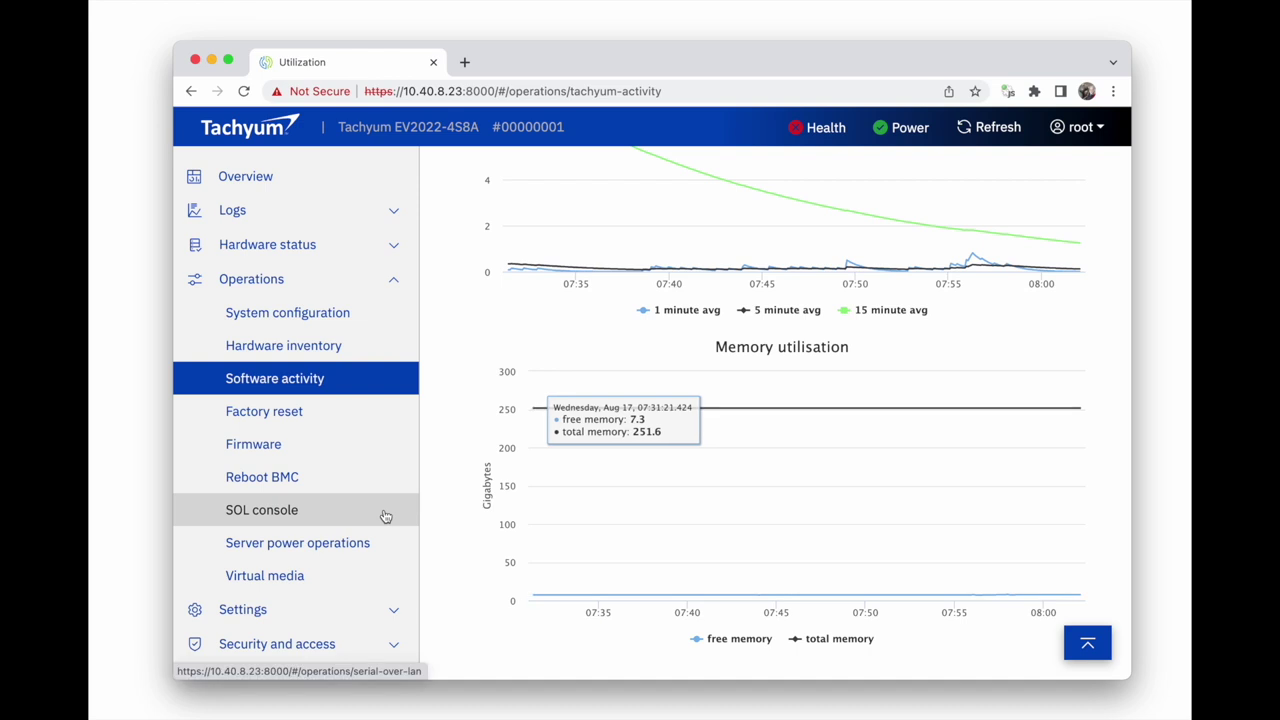
View the SOL console, then visit Settings > Date and time and Network (NIC.1, 1000 Mbps)
{"action": "left_click", "coordinate": [300, 510]}
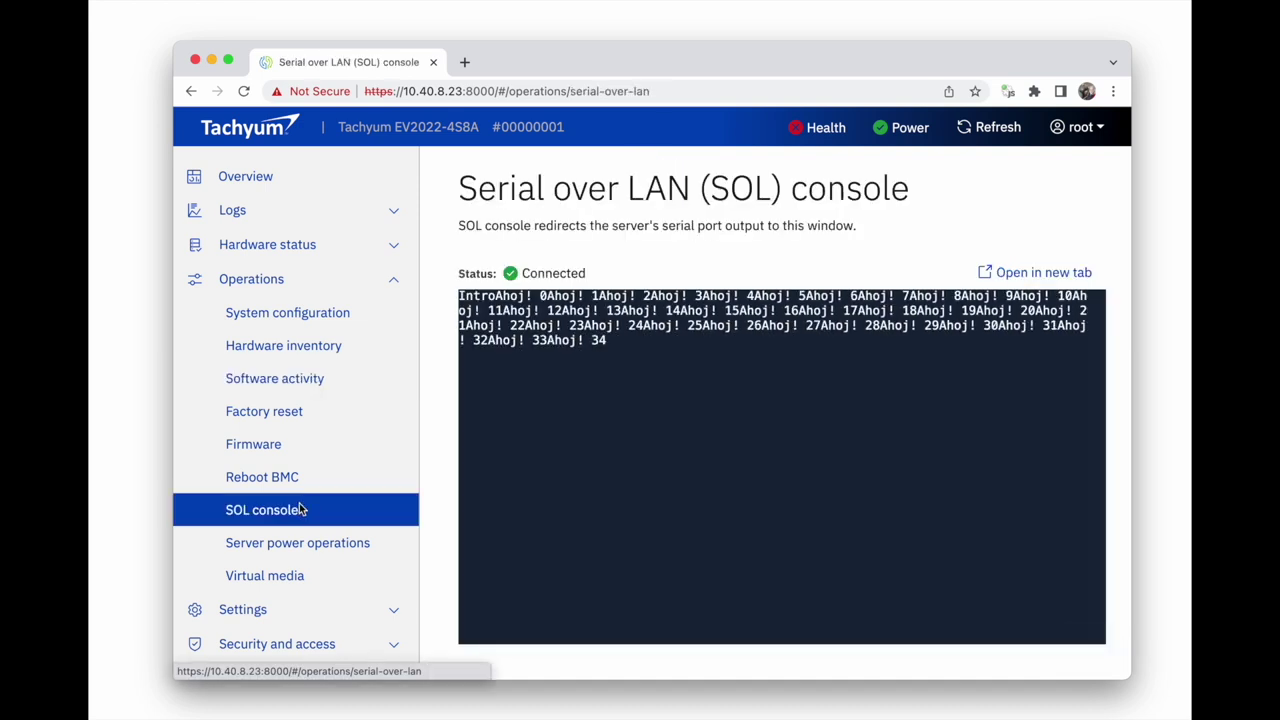
{"action": "scroll", "coordinate": [282, 568], "scroll_direction": "down", "scroll_amount": 1}
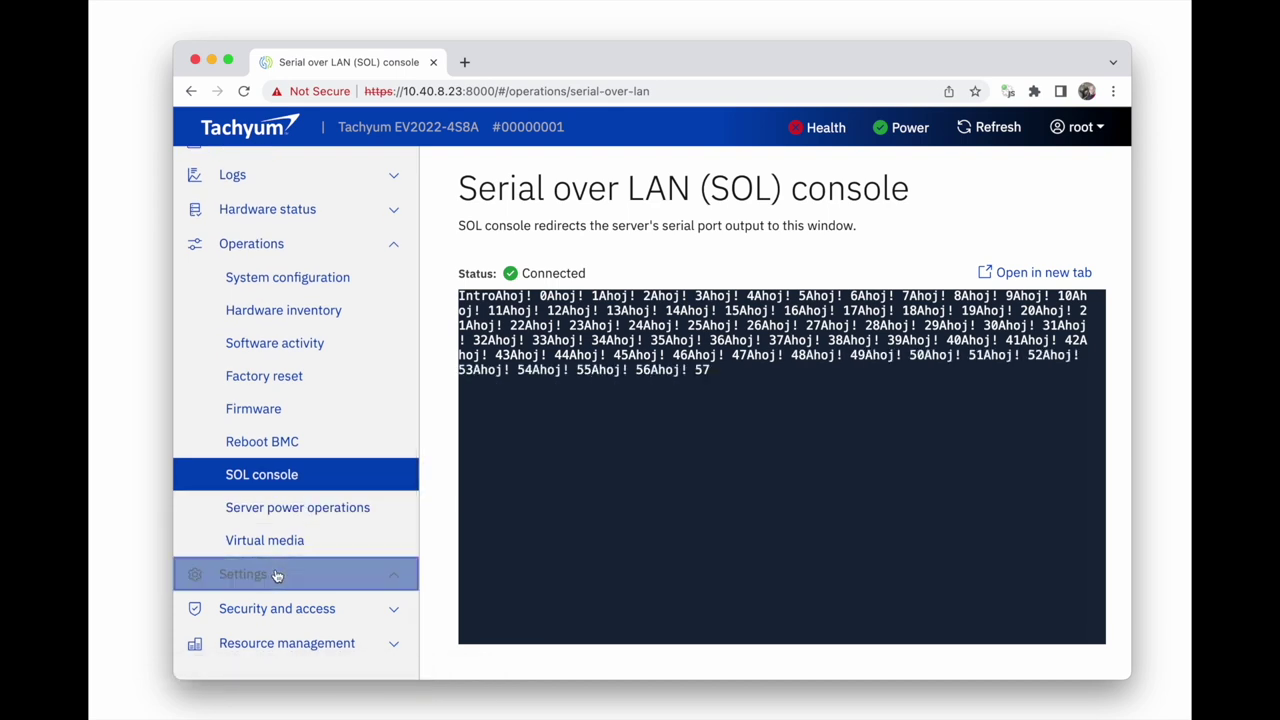
{"action": "left_click", "coordinate": [282, 568]}
{"action": "scroll", "coordinate": [281, 555], "scroll_direction": "down", "scroll_amount": 3}
{"action": "left_click", "coordinate": [268, 510]}
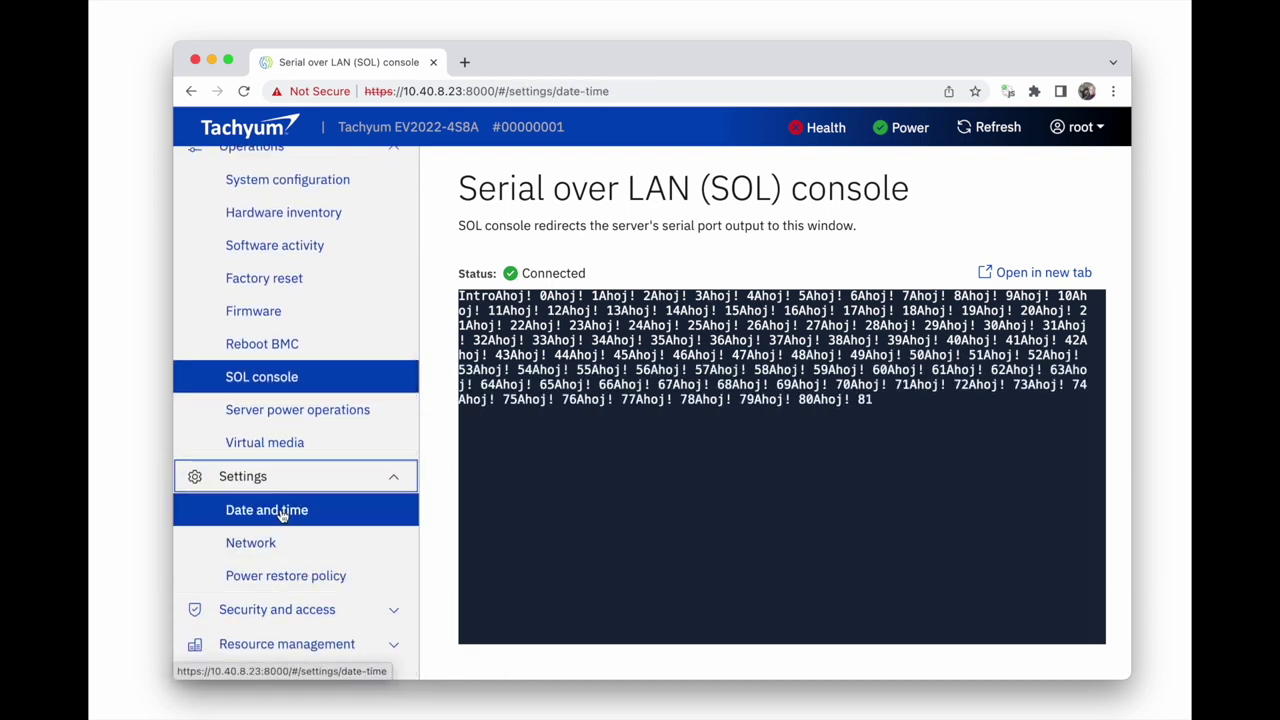
{"action": "left_click", "coordinate": [250, 543]}
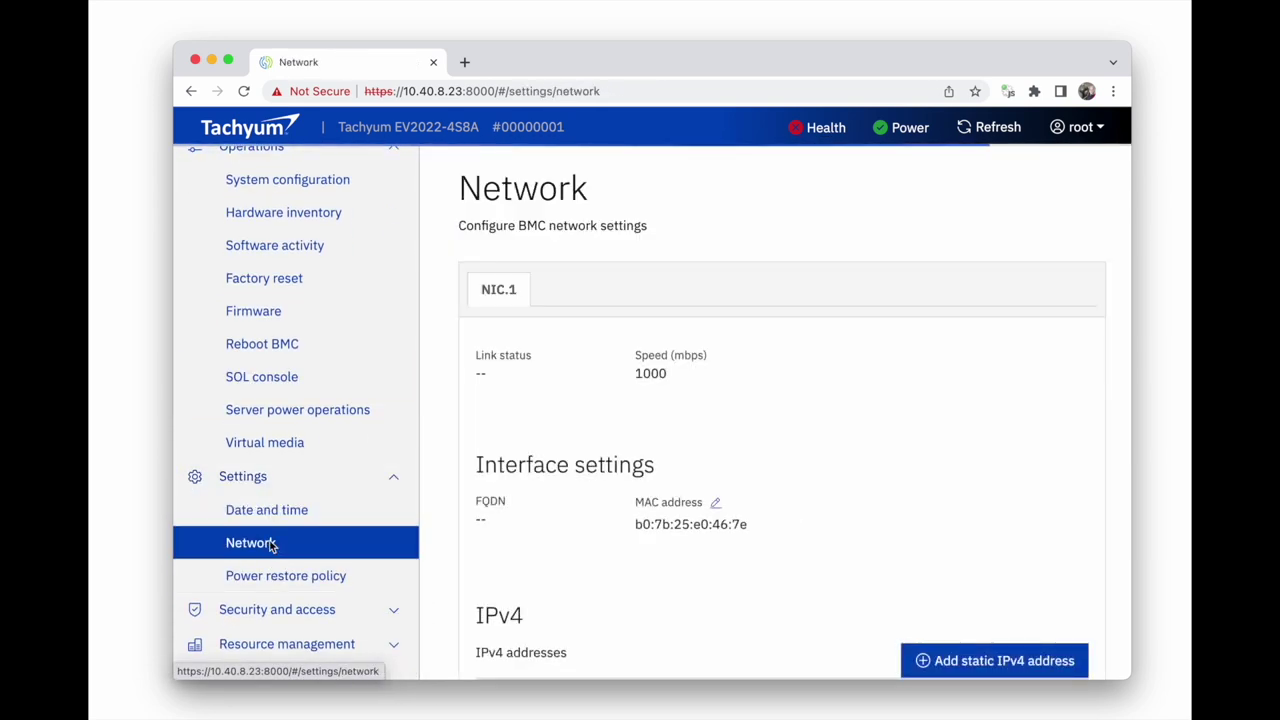
{"action": "scroll", "coordinate": [270, 544], "scroll_direction": "up", "scroll_amount": 3}
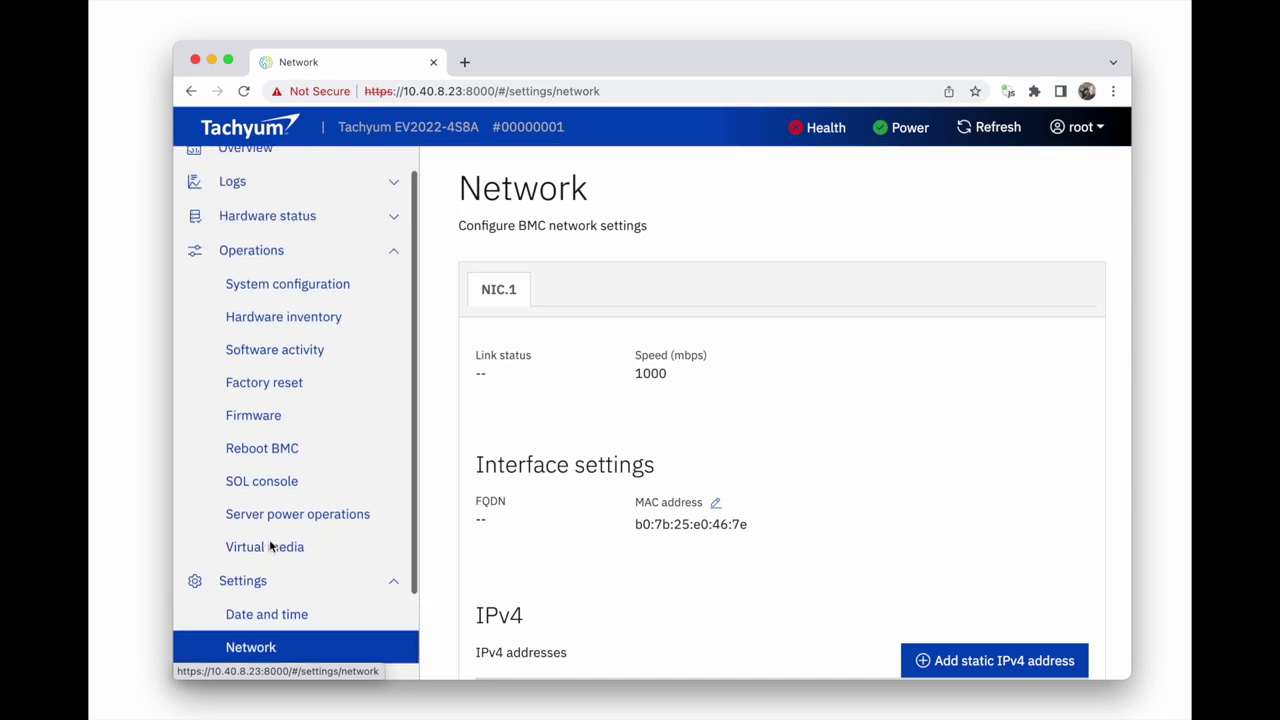